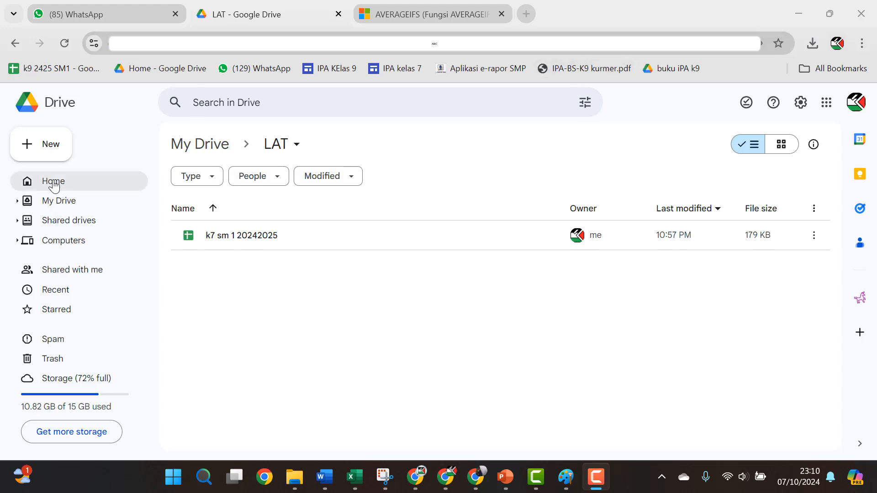
Step: Create a new blank Google Form from the New menu in the LAT Drive folder
{"action": "left_click", "coordinate": [65, 154]}
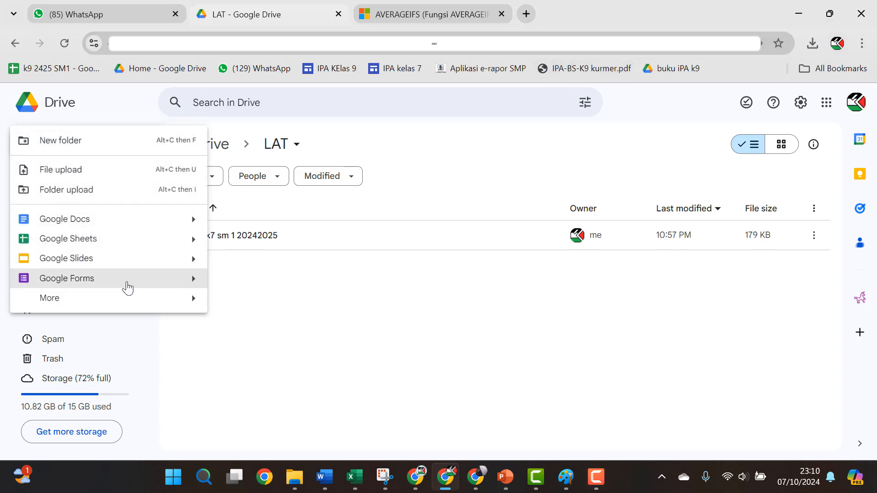
{"action": "left_click", "coordinate": [127, 278]}
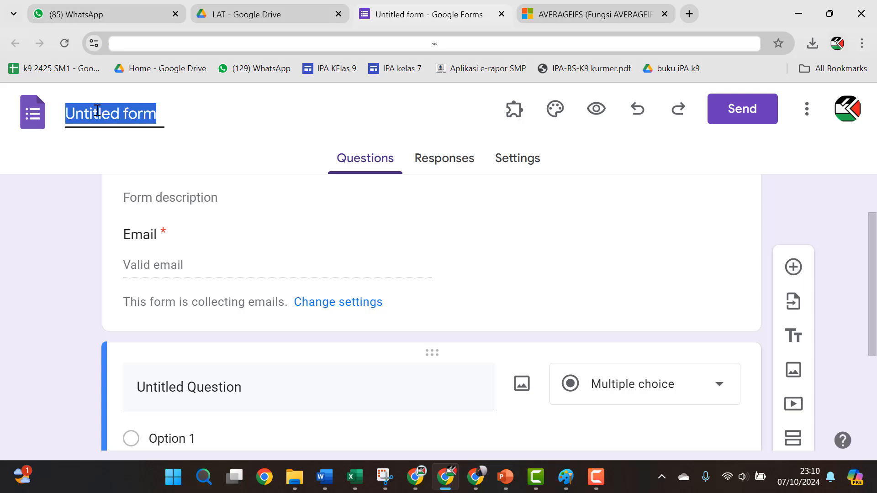
Step: Title the form 'B1 F1 pertumbuhan' and go to its Settings page
{"action": "type", "text": "B1"}
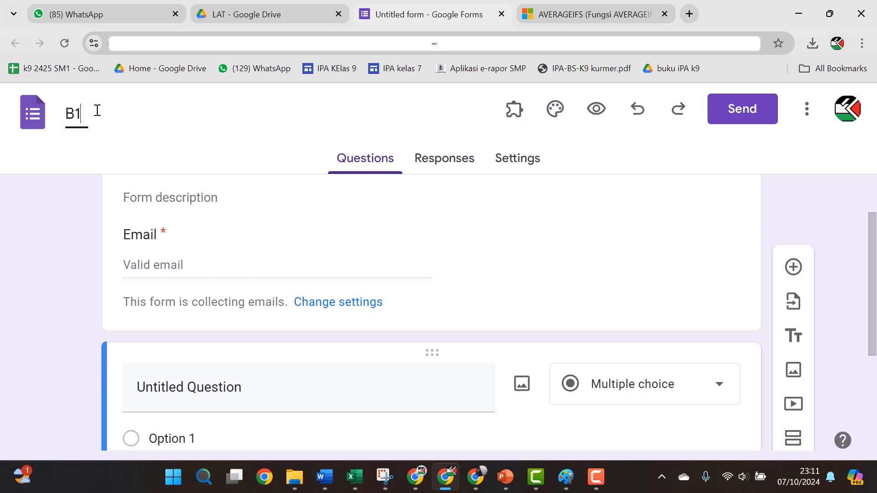
{"action": "type", "text": " F1 pertumbuhan"}
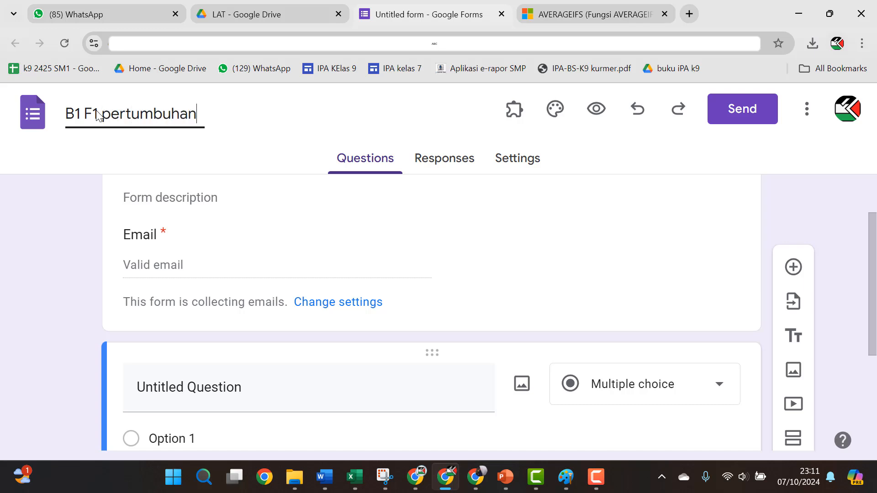
{"action": "left_click", "coordinate": [97, 114]}
{"action": "left_click", "coordinate": [514, 159]}
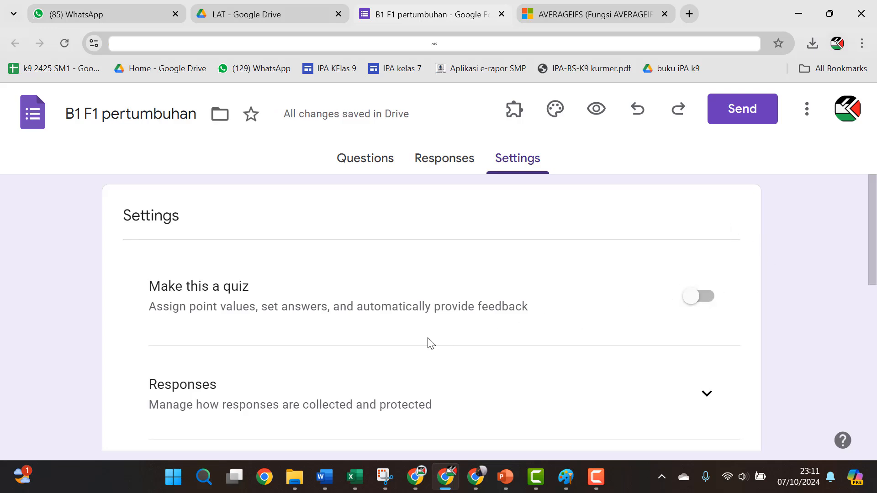
Step: Expand the Responses and Presentation sections of the form settings
{"action": "scroll", "coordinate": [670, 329], "scroll_direction": "down", "scroll_amount": 3}
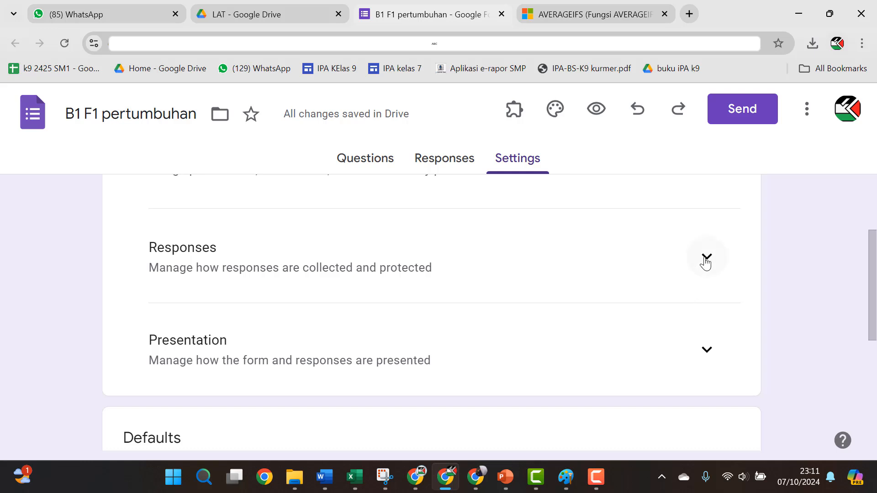
{"action": "left_click", "coordinate": [707, 258]}
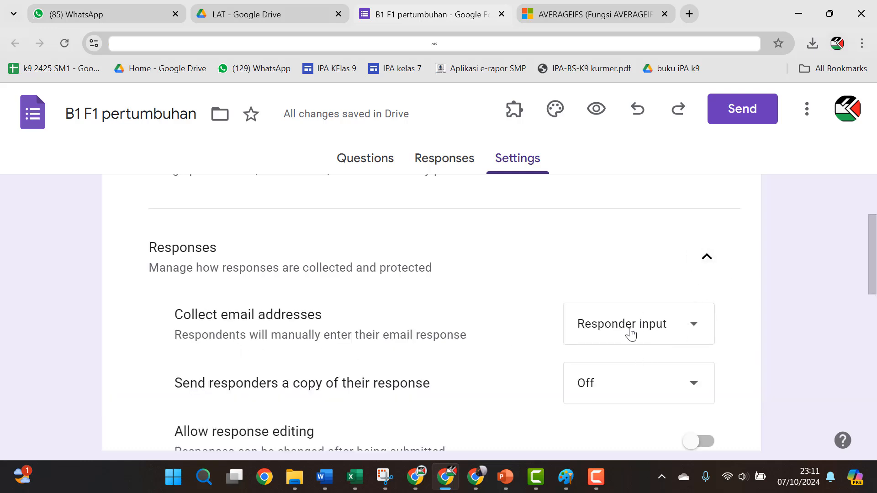
{"action": "scroll", "coordinate": [597, 341], "scroll_direction": "down", "scroll_amount": 3}
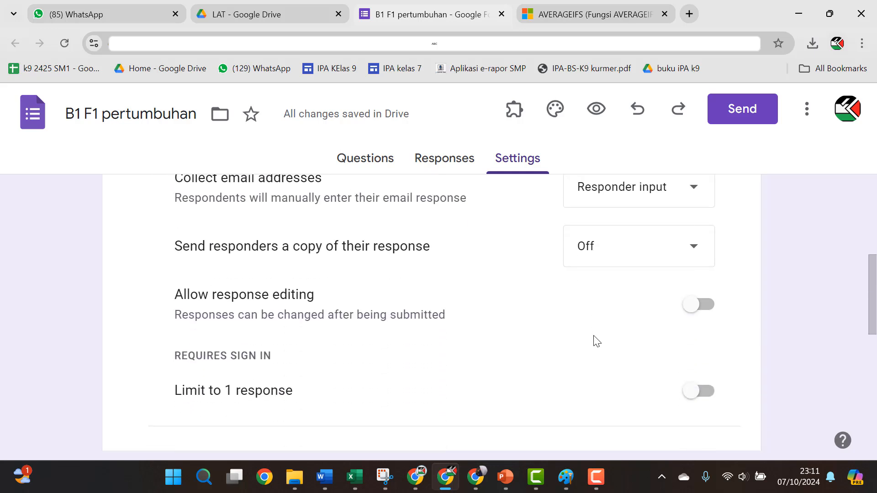
{"action": "scroll", "coordinate": [407, 389], "scroll_direction": "down", "scroll_amount": 1}
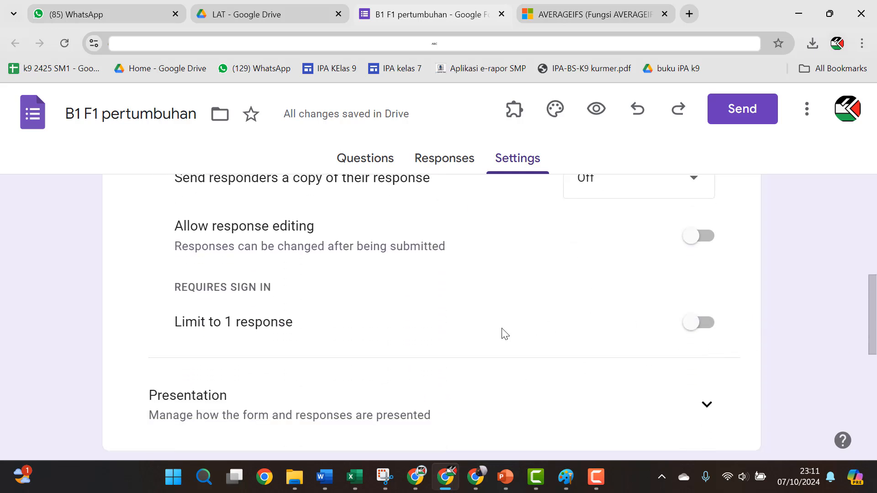
{"action": "scroll", "coordinate": [503, 333], "scroll_direction": "down", "scroll_amount": 1}
{"action": "scroll", "coordinate": [505, 342], "scroll_direction": "down", "scroll_amount": 1}
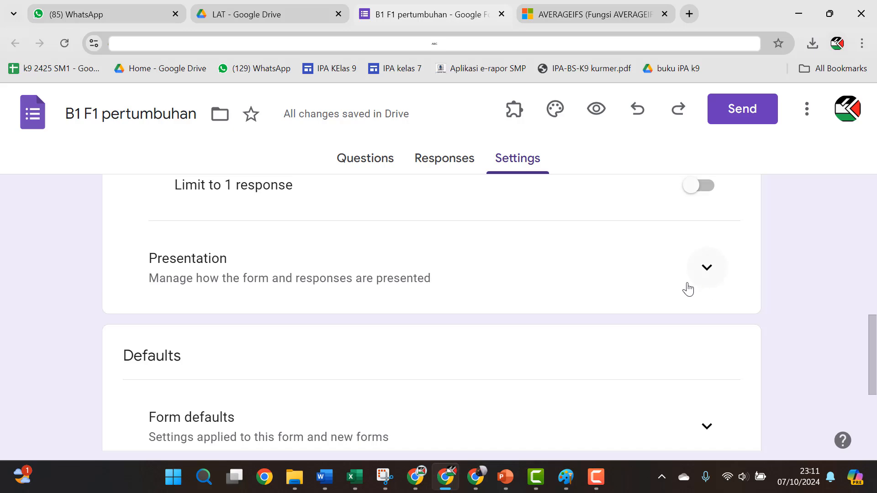
{"action": "scroll", "coordinate": [689, 289], "scroll_direction": "up", "scroll_amount": 2}
{"action": "scroll", "coordinate": [689, 289], "scroll_direction": "up", "scroll_amount": 2}
{"action": "scroll", "coordinate": [631, 296], "scroll_direction": "down", "scroll_amount": 4}
{"action": "scroll", "coordinate": [535, 307], "scroll_direction": "up", "scroll_amount": 4}
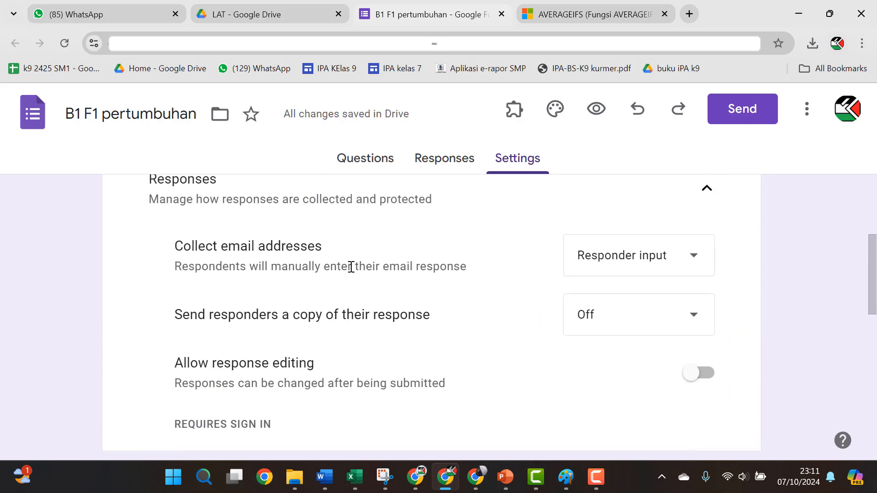
{"action": "scroll", "coordinate": [593, 324], "scroll_direction": "down", "scroll_amount": 4}
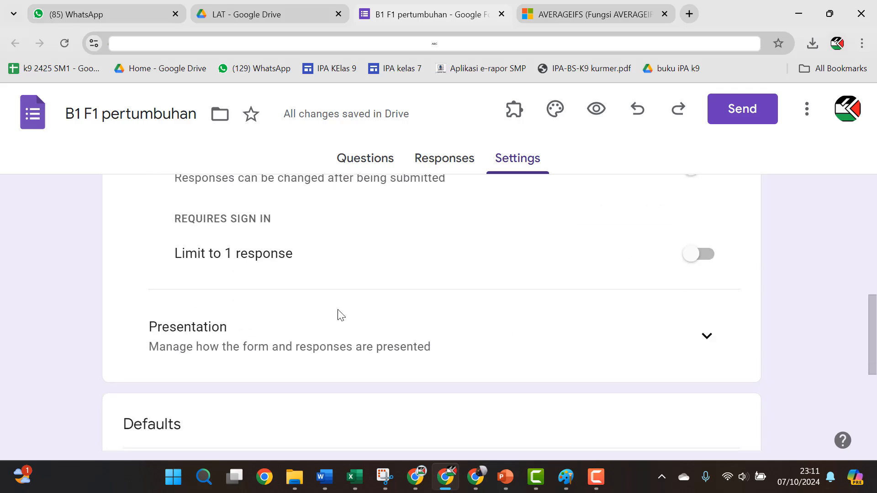
{"action": "left_click", "coordinate": [708, 335]}
{"action": "scroll", "coordinate": [581, 351], "scroll_direction": "down", "scroll_amount": 5}
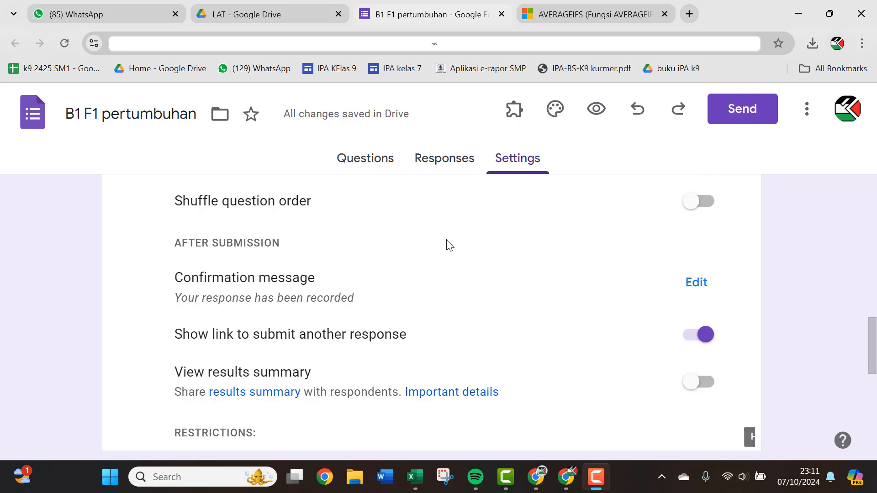
Step: Turn on shuffled question order and set the confirmation message to 'JAWABAN ANDA TELAH TERSIMPAN'
{"action": "left_click", "coordinate": [704, 201]}
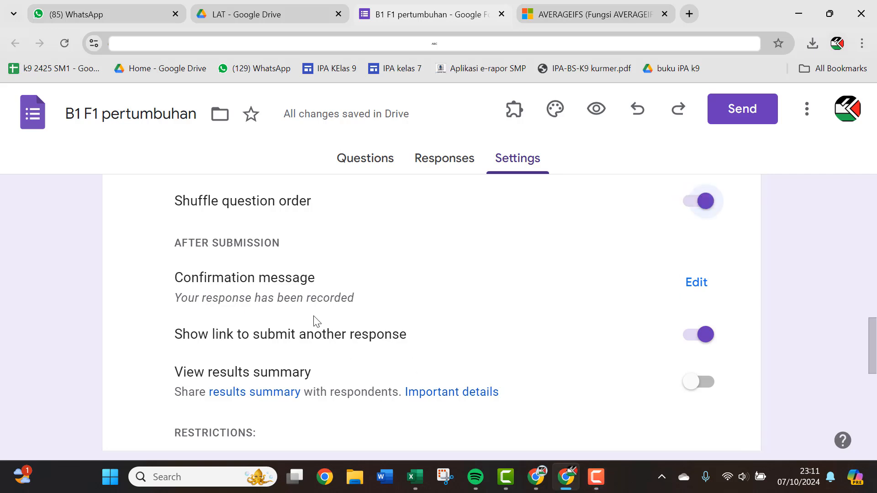
{"action": "left_click", "coordinate": [696, 285]}
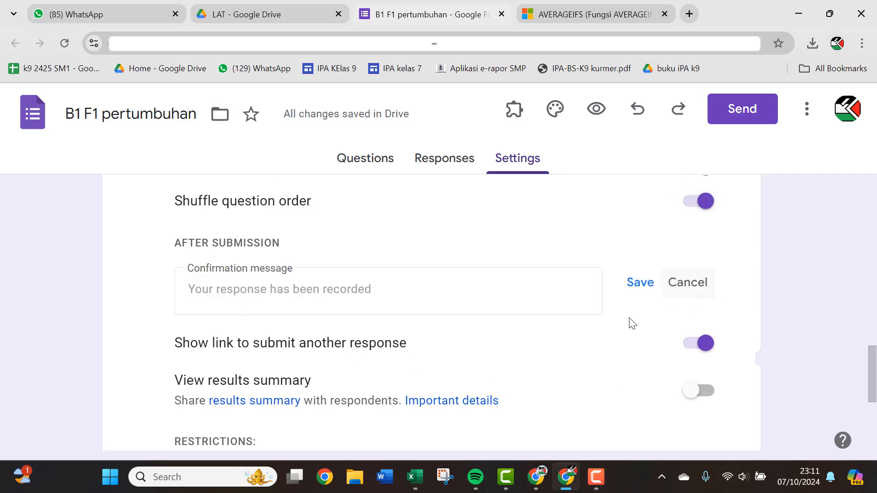
{"action": "left_click", "coordinate": [485, 299]}
{"action": "type", "text": "jAWA"}
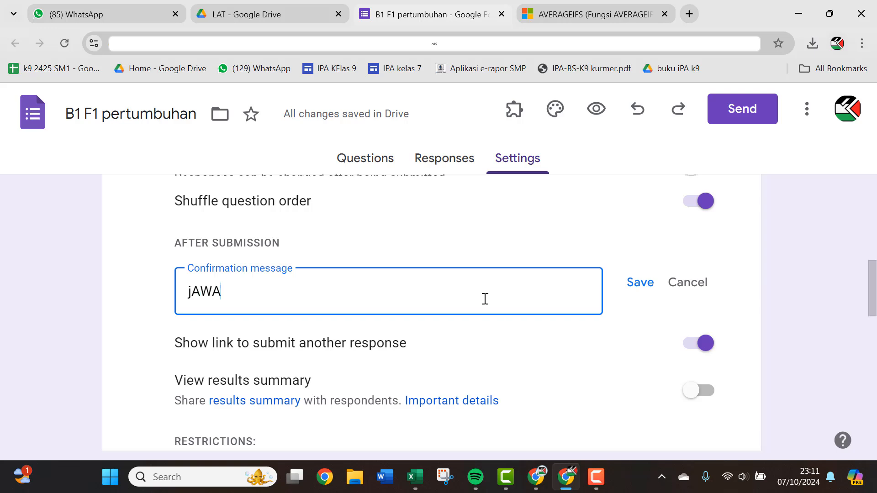
{"action": "type", "text": "BAN ANDA TELAH TERSIM"}
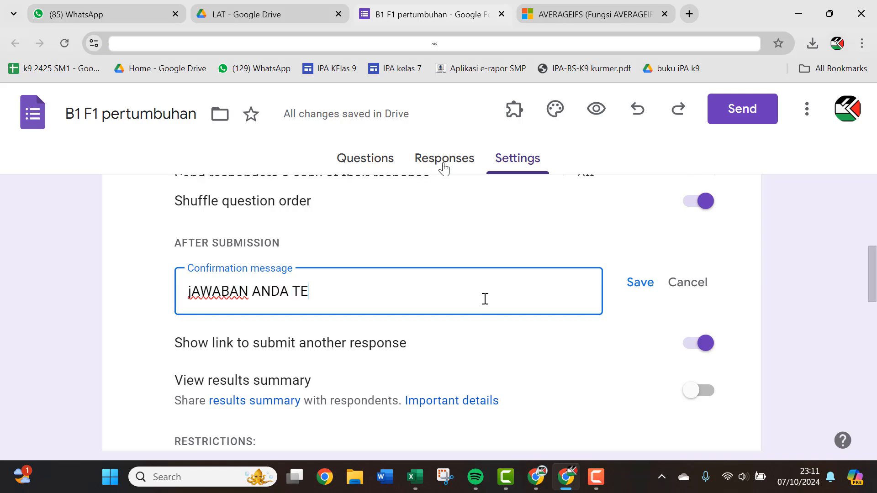
{"action": "left_click", "coordinate": [362, 167]}
{"action": "type", "text": "PAN"}
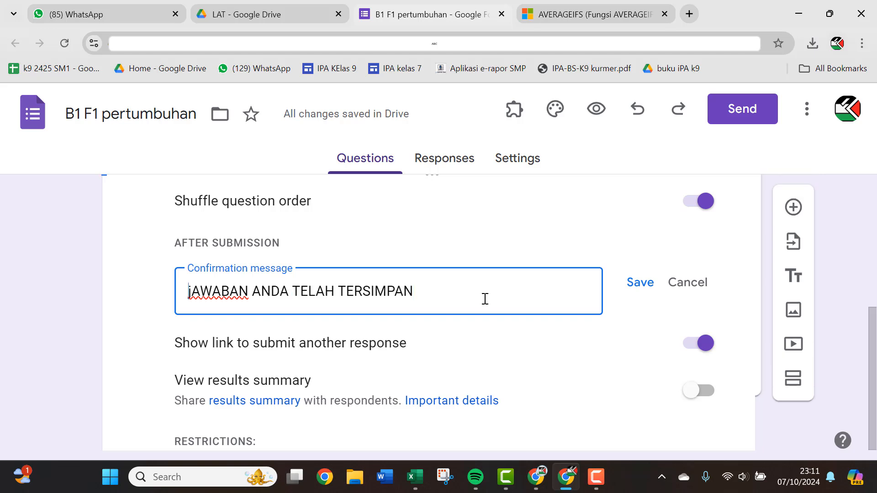
{"action": "key", "text": "Delete"}
Step: Title the first question 'Kelas/Nama' and change its type to Dropdown
{"action": "type", "text": "J"}
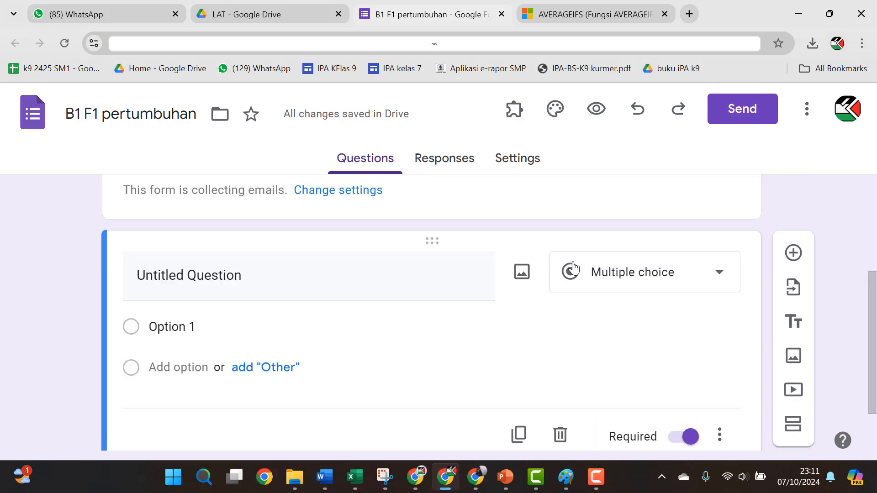
{"action": "scroll", "coordinate": [571, 266], "scroll_direction": "up", "scroll_amount": 2}
{"action": "scroll", "coordinate": [356, 336], "scroll_direction": "down", "scroll_amount": 1}
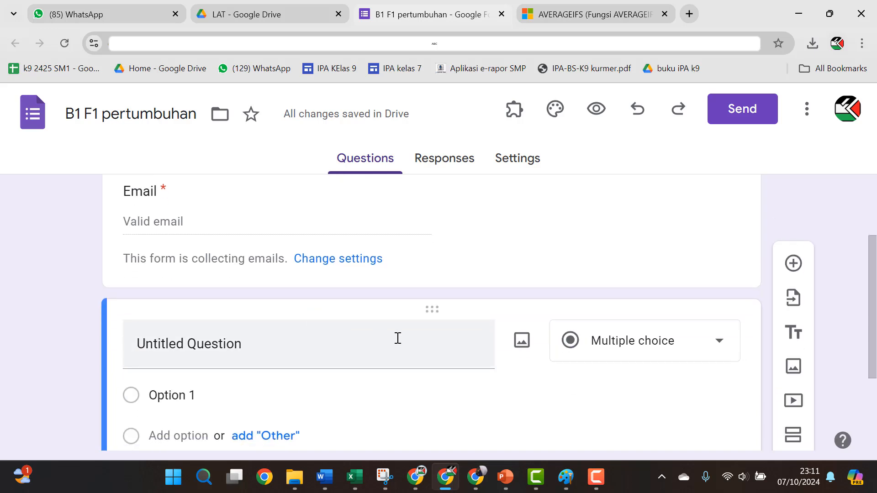
{"action": "left_click", "coordinate": [284, 340]}
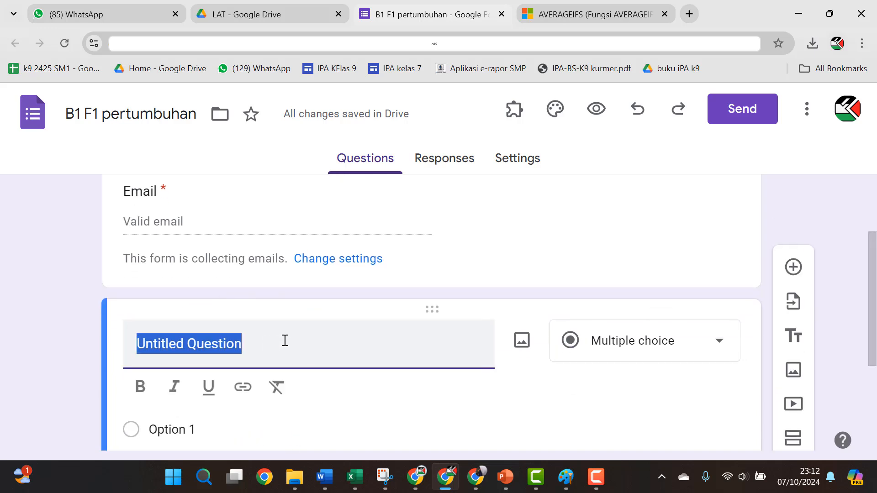
{"action": "type", "text": "Kel"}
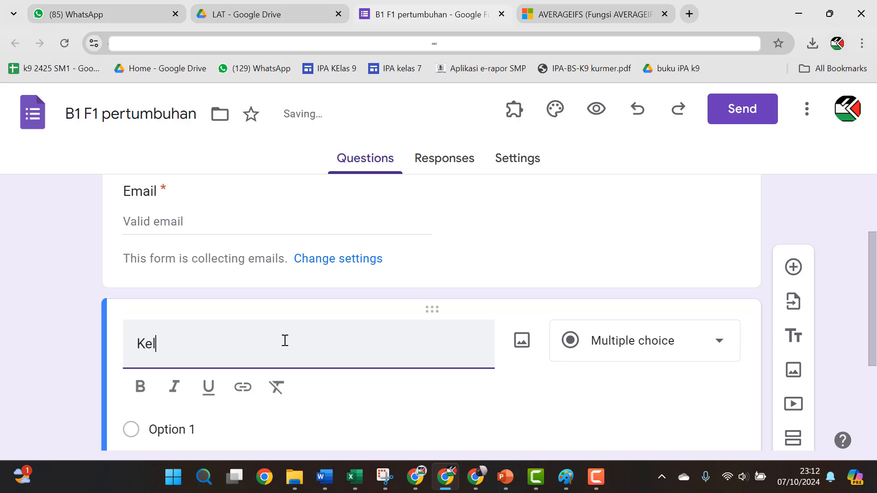
{"action": "type", "text": "as/Nama"}
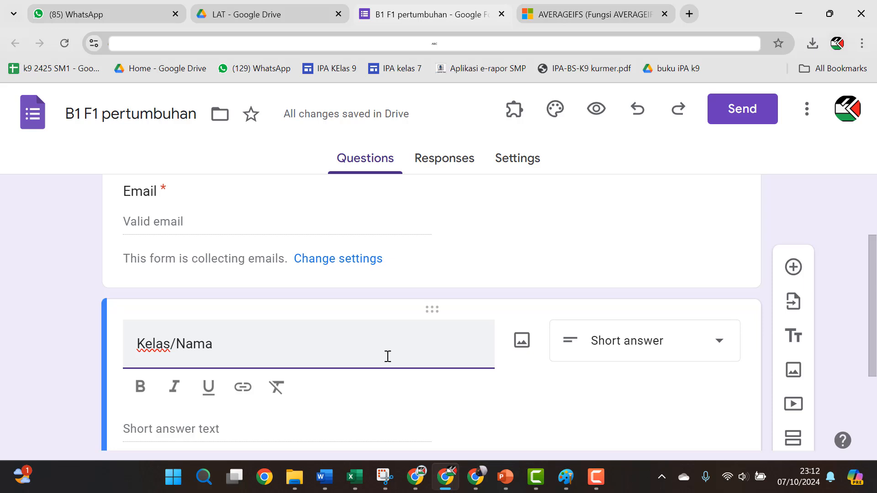
{"action": "left_click", "coordinate": [656, 353]}
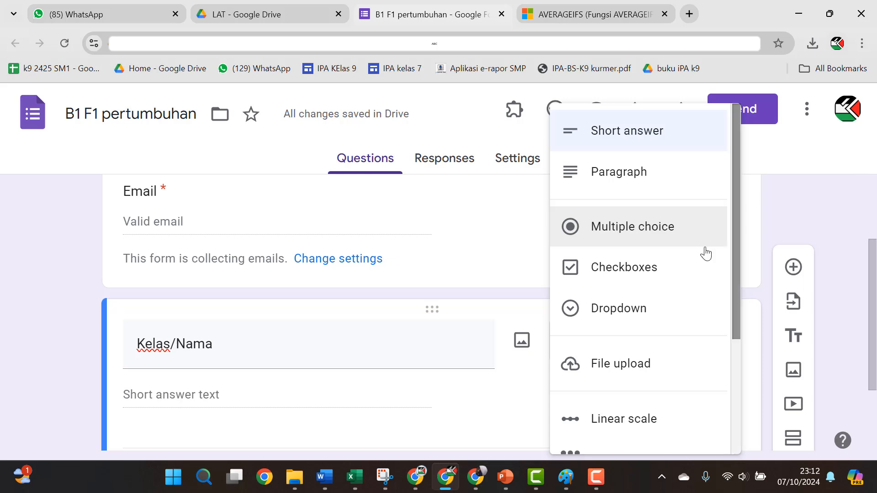
{"action": "left_click", "coordinate": [626, 313]}
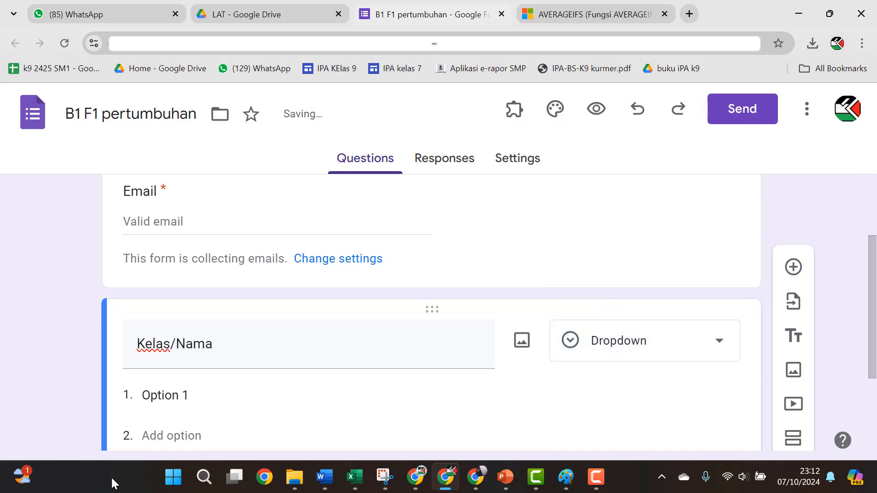
{"action": "left_click", "coordinate": [200, 394]}
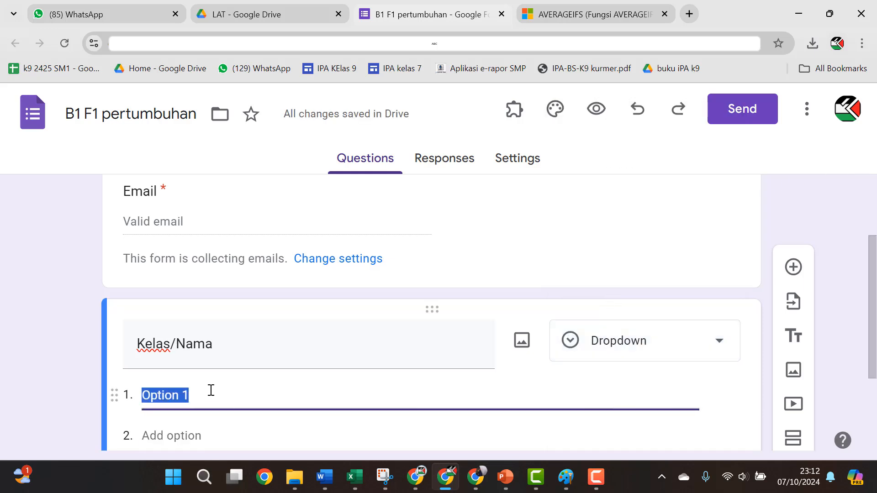
{"action": "mouse_move", "coordinate": [356, 478]}
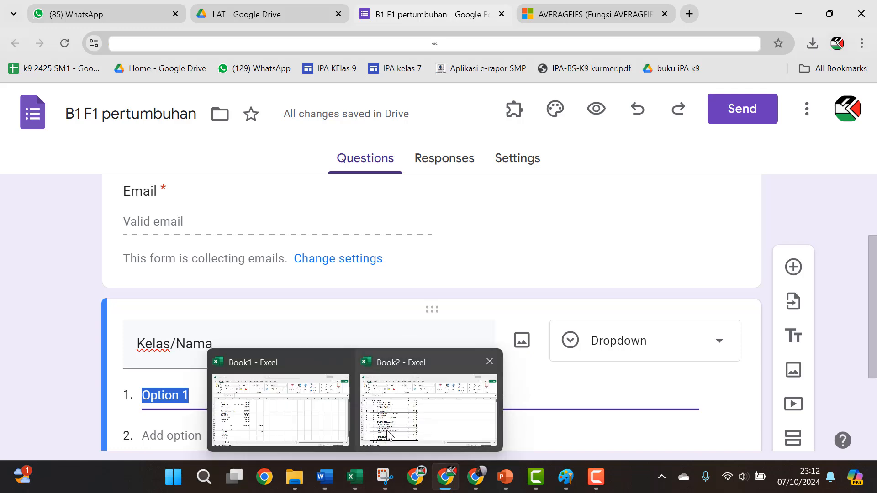
{"action": "mouse_move", "coordinate": [274, 418]}
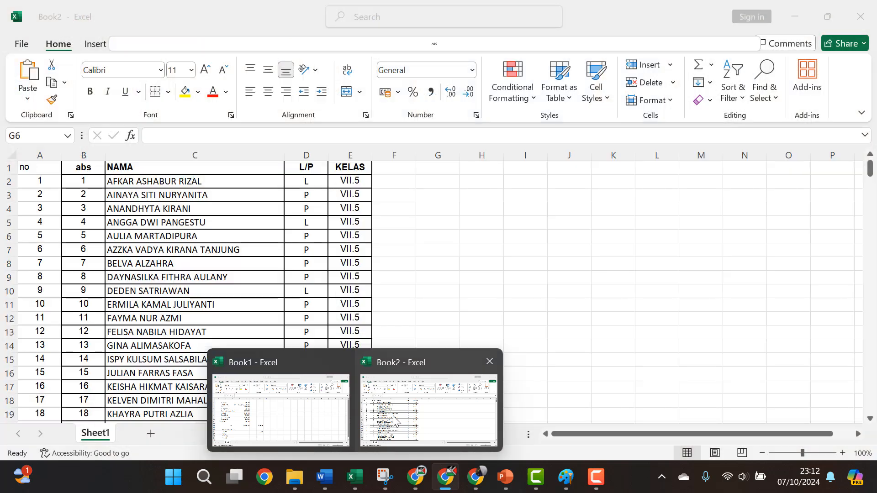
{"action": "left_click", "coordinate": [394, 421]}
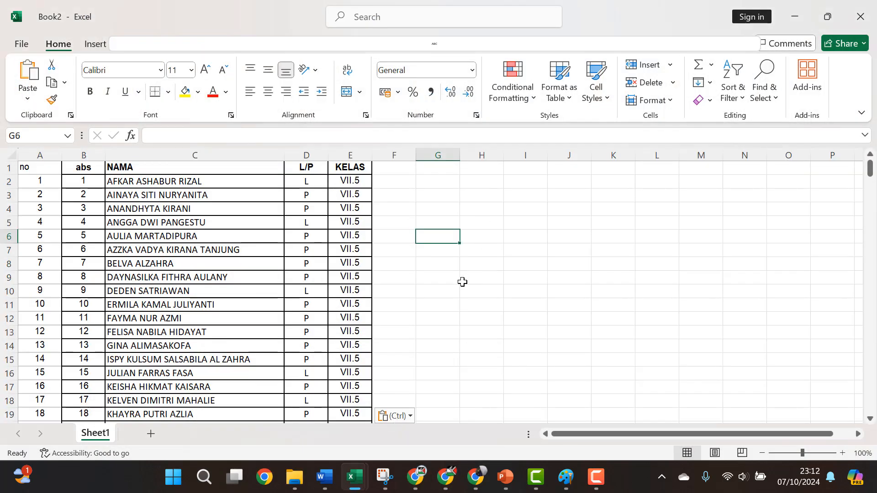
{"action": "left_click", "coordinate": [434, 181]}
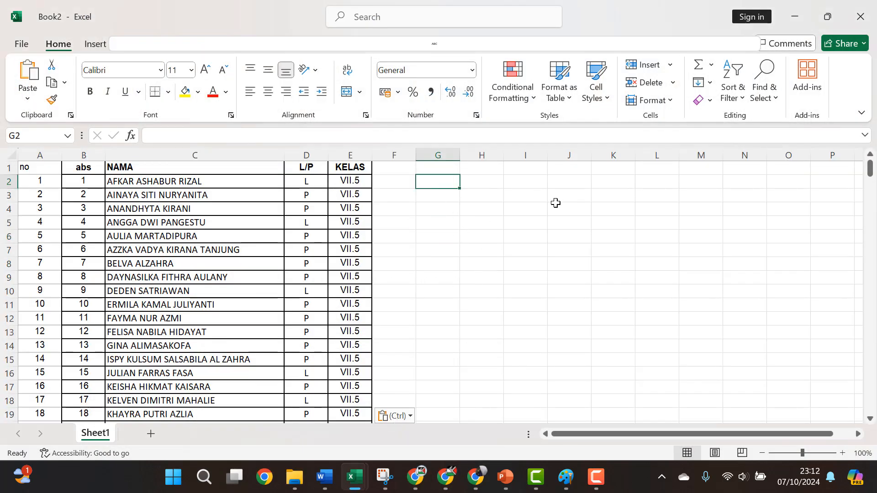
{"action": "scroll", "coordinate": [380, 284], "scroll_direction": "down", "scroll_amount": 5}
{"action": "scroll", "coordinate": [380, 284], "scroll_direction": "down", "scroll_amount": 20}
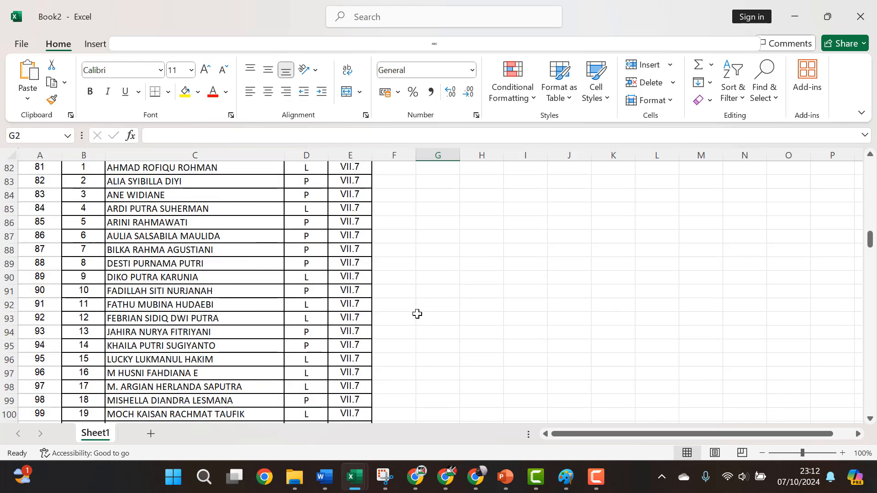
{"action": "scroll", "coordinate": [457, 313], "scroll_direction": "up", "scroll_amount": 20}
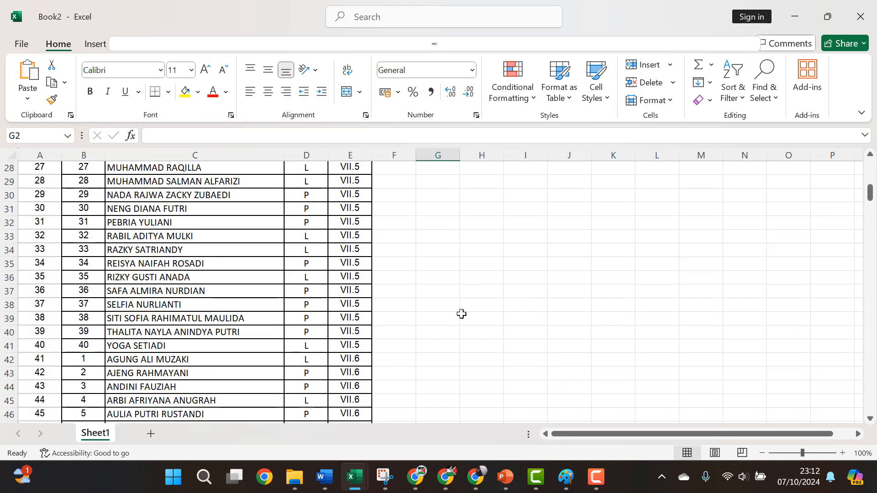
{"action": "scroll", "coordinate": [447, 311], "scroll_direction": "up", "scroll_amount": 3}
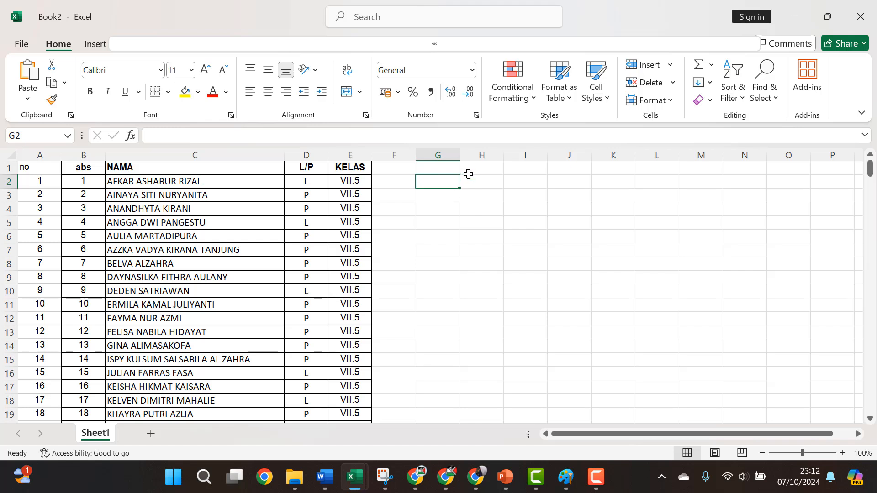
Step: In Excel cell G2, enter =E2&"/"&C2 joining the student's class and name
{"action": "type", "text": "="}
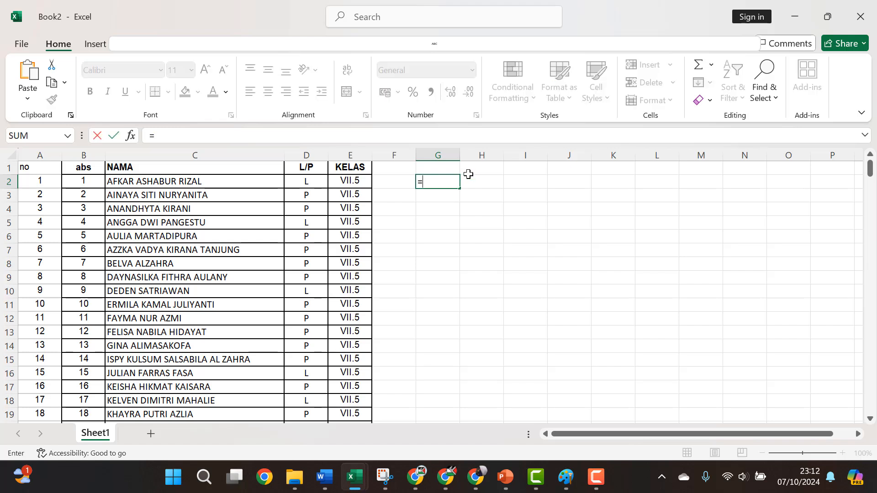
{"action": "left_click", "coordinate": [355, 179]}
{"action": "type", "text": "&"}
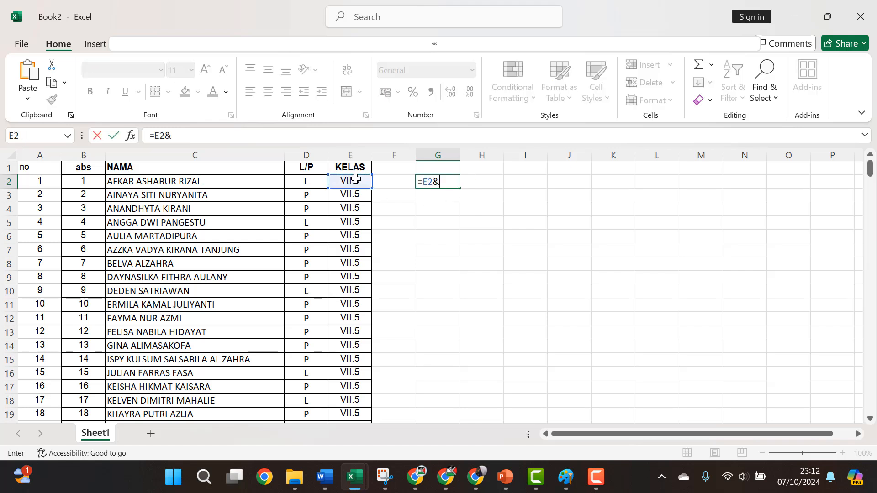
{"action": "type", "text": "\"/\"&"}
{"action": "left_click", "coordinate": [254, 182]}
{"action": "key", "text": "Return"}
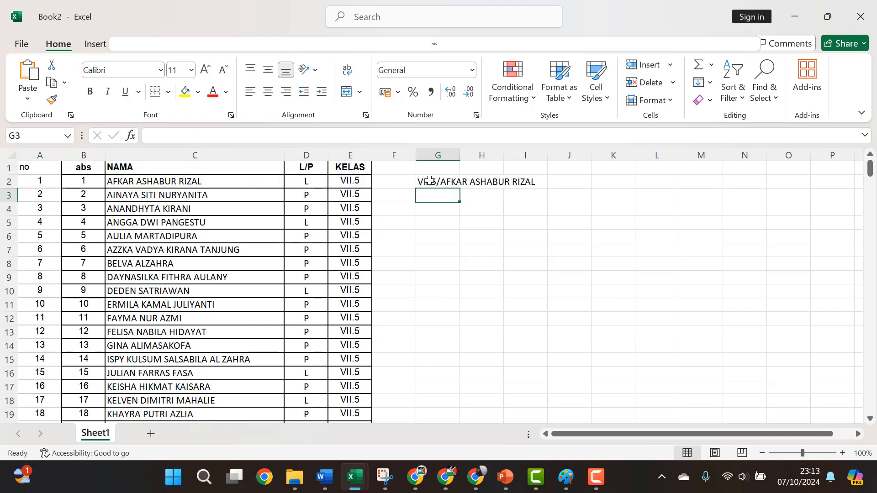
Step: Fill the class/name formula down column G to the last student row
{"action": "left_click", "coordinate": [450, 185]}
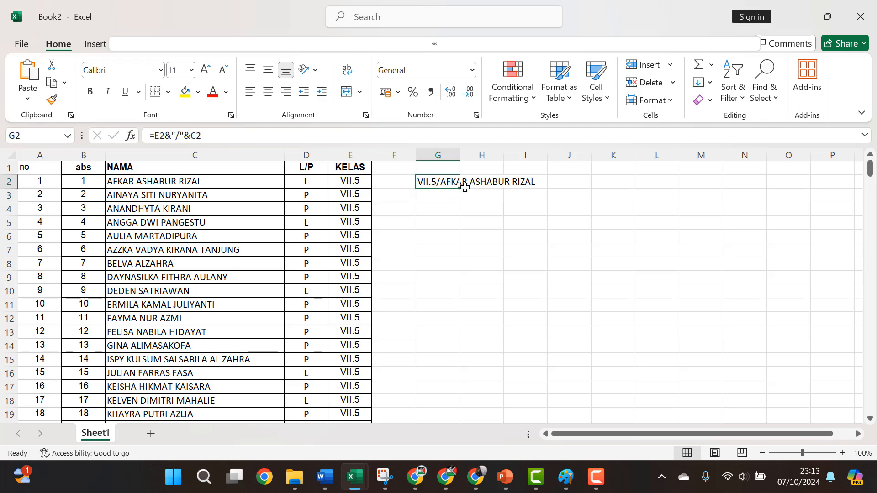
{"action": "left_click_drag", "start_coordinate": [460, 188], "coordinate": [438, 402]}
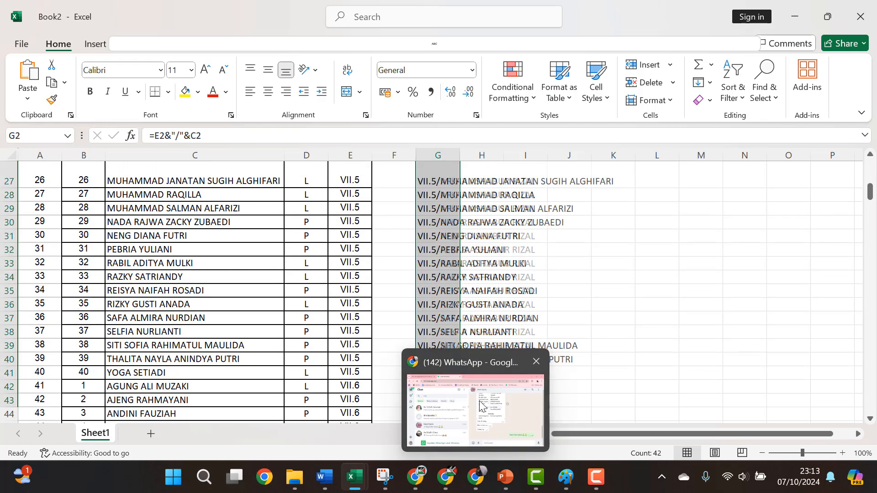
{"action": "left_click", "coordinate": [442, 266]}
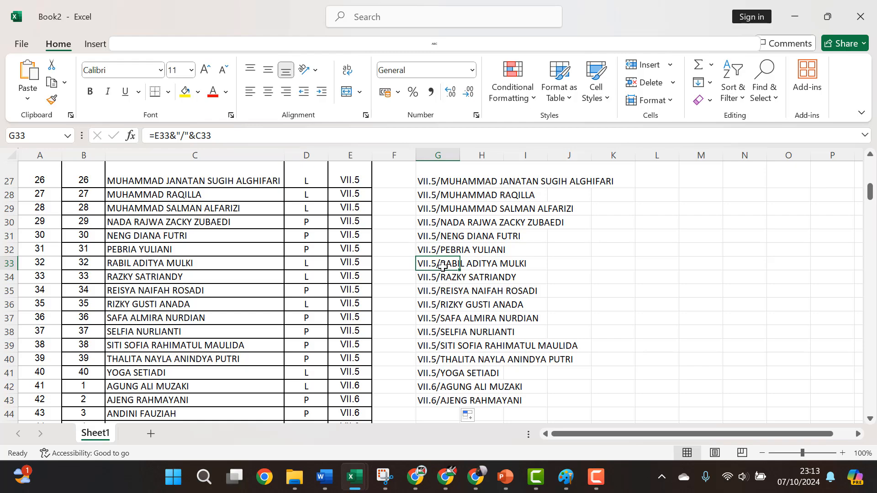
{"action": "key", "text": "ctrl+c"}
{"action": "key", "text": "Left"}
{"action": "key", "text": "Left"}
{"action": "key", "text": "ctrl+Down"}
{"action": "key", "text": "Right"}
{"action": "key", "text": "Right"}
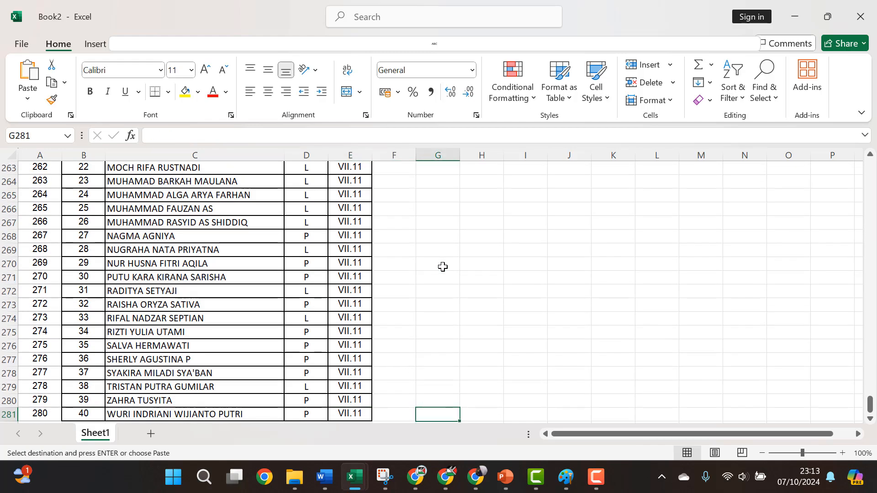
{"action": "key", "text": "ctrl+shift+Up"}
{"action": "key", "text": "shift+Down"}
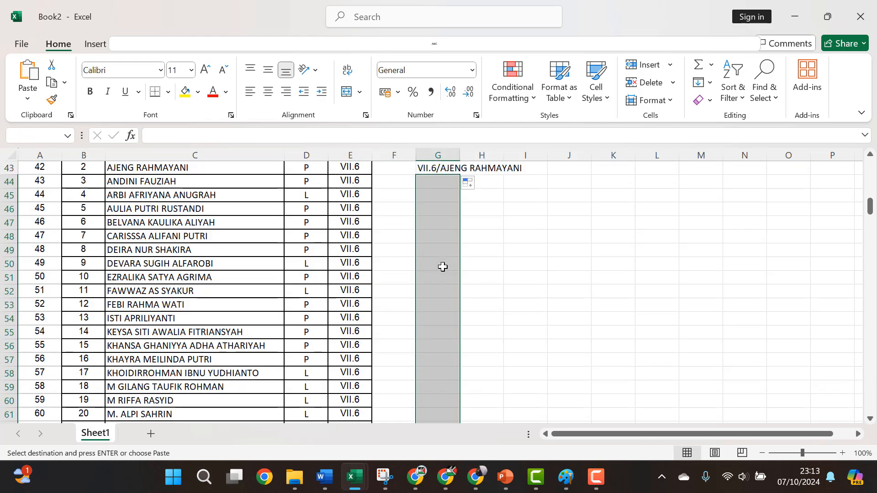
{"action": "key", "text": "ctrl+v"}
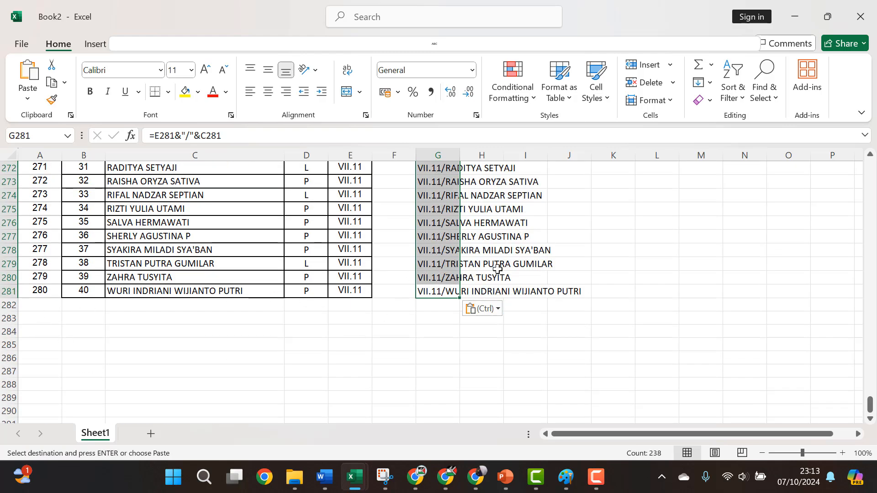
Step: Check the pasted entries and copy the combined list G2:G281
{"action": "scroll", "coordinate": [485, 269], "scroll_direction": "up", "scroll_amount": 3}
{"action": "scroll", "coordinate": [481, 269], "scroll_direction": "up", "scroll_amount": 6}
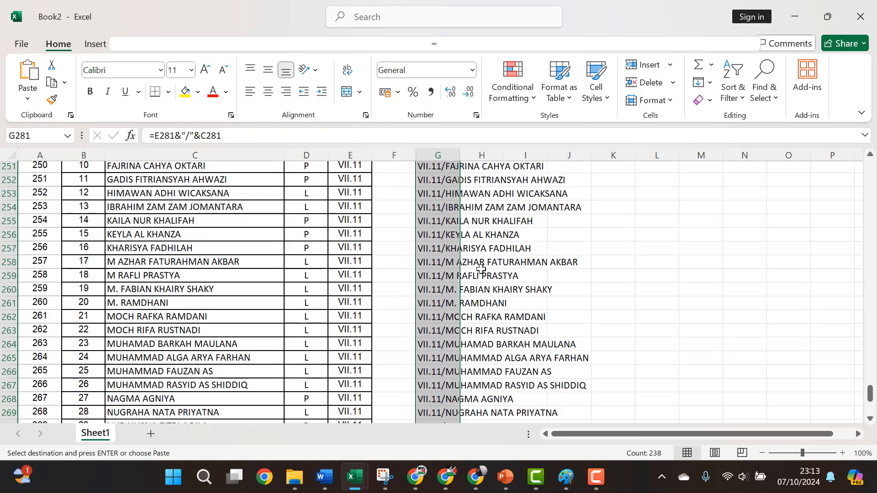
{"action": "scroll", "coordinate": [460, 273], "scroll_direction": "up", "scroll_amount": 3}
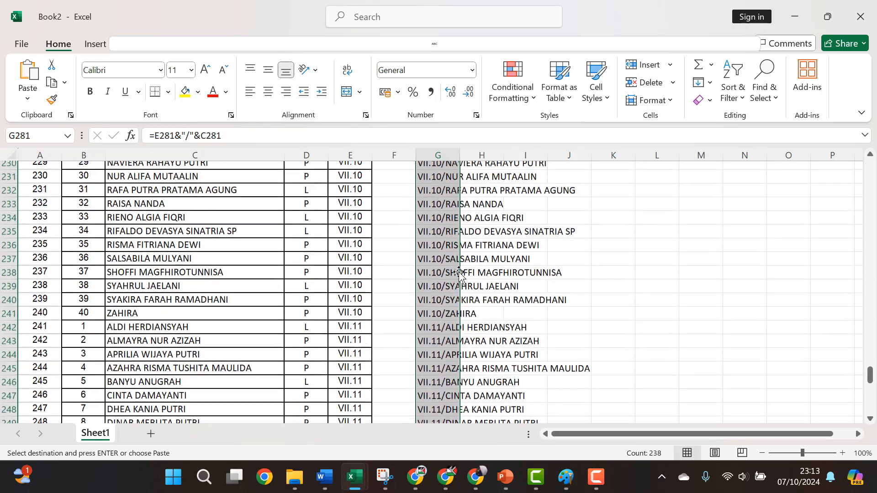
{"action": "scroll", "coordinate": [445, 276], "scroll_direction": "down", "scroll_amount": 14}
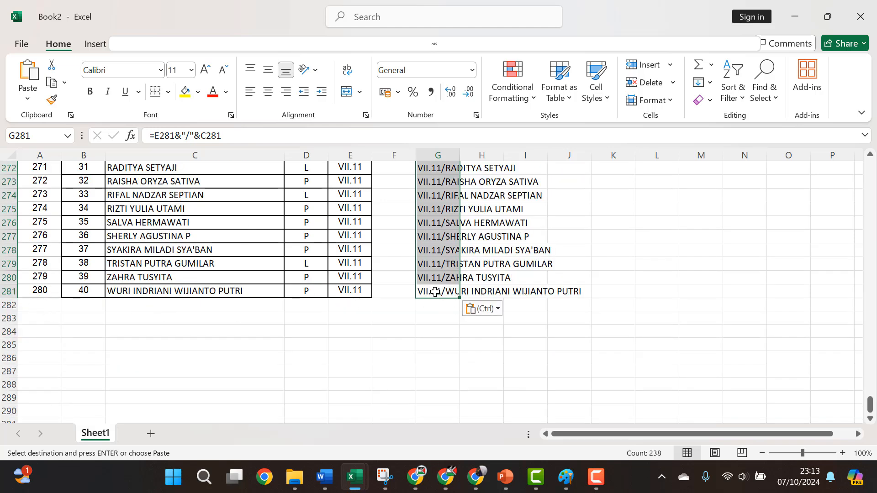
{"action": "scroll", "coordinate": [434, 293], "scroll_direction": "up", "scroll_amount": 14}
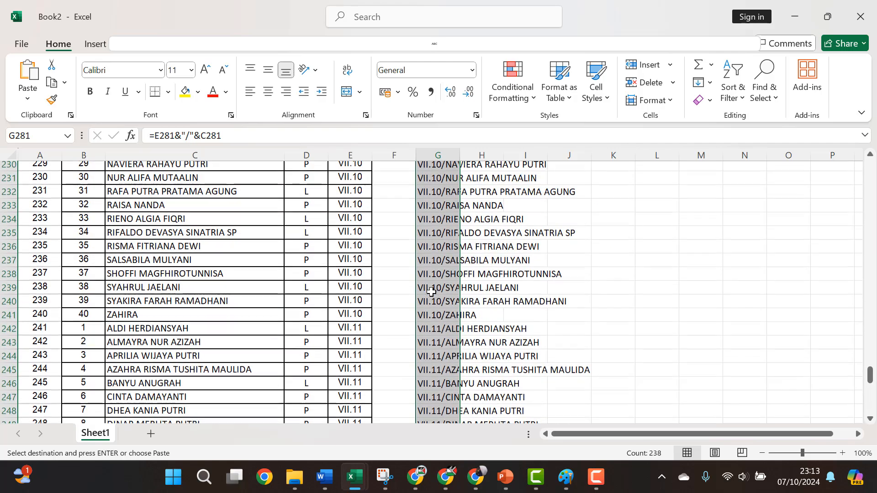
{"action": "scroll", "coordinate": [431, 293], "scroll_direction": "up", "scroll_amount": 15}
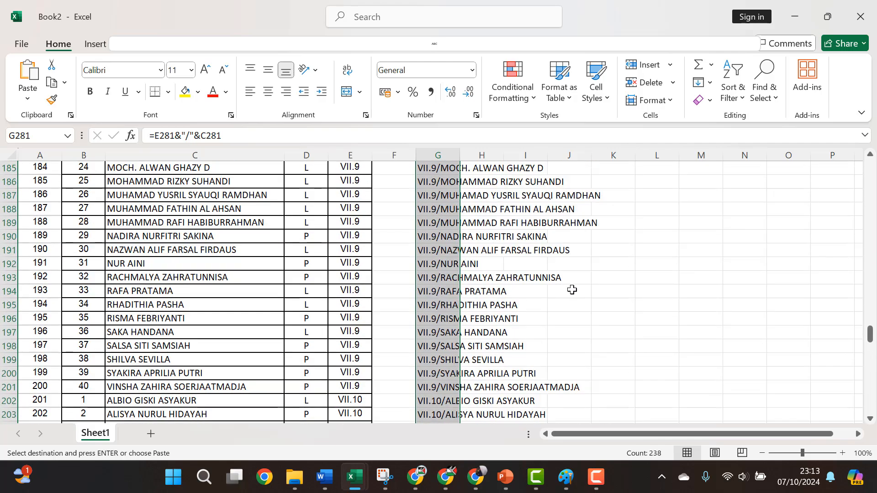
{"action": "scroll", "coordinate": [572, 292], "scroll_direction": "up", "scroll_amount": 12}
{"action": "left_click", "coordinate": [444, 324]}
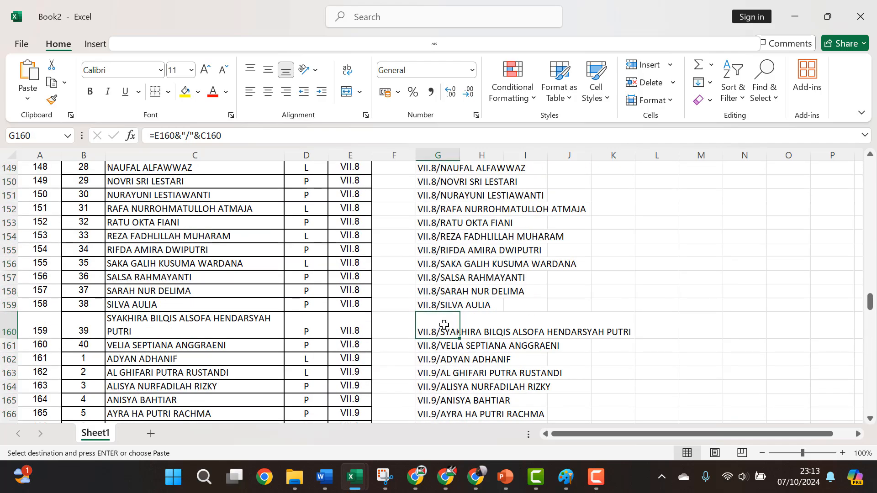
{"action": "key", "text": "ctrl+Up"}
{"action": "scroll", "coordinate": [444, 324], "scroll_direction": "up", "scroll_amount": 1}
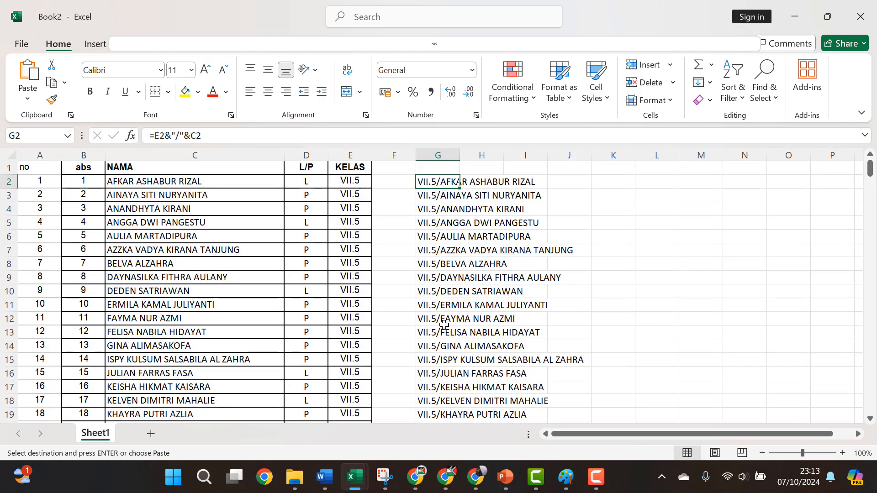
{"action": "key", "text": "ctrl+shift+Down"}
{"action": "key", "text": "ctrl+c"}
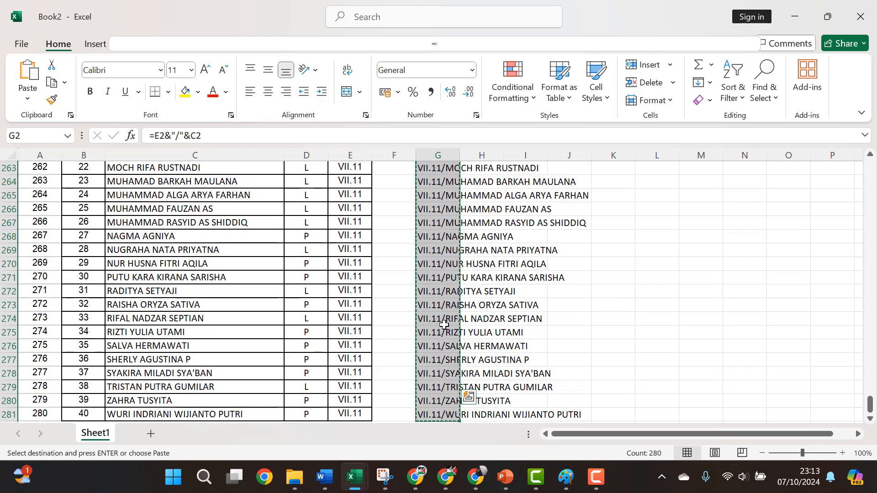
{"action": "key", "text": "alt+Tab"}
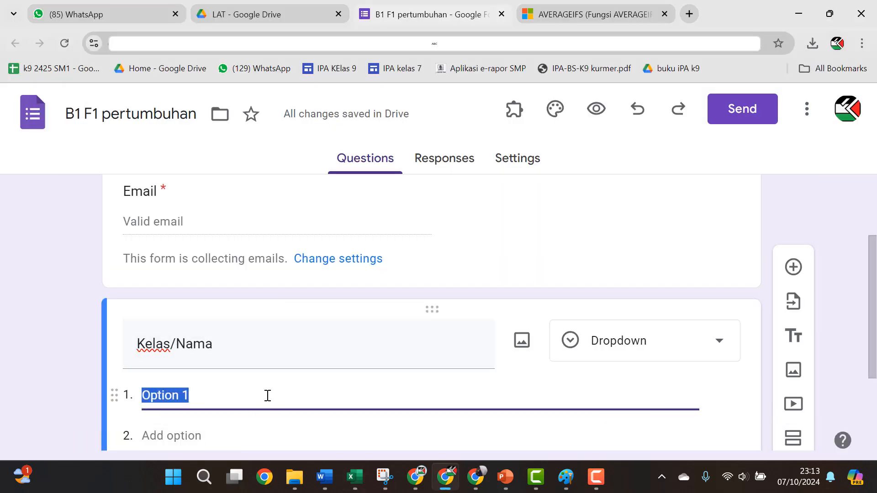
Step: Paste the 280 class/name entries as the Kelas/Nama dropdown options and add a new question
{"action": "key", "text": "ctrl+v"}
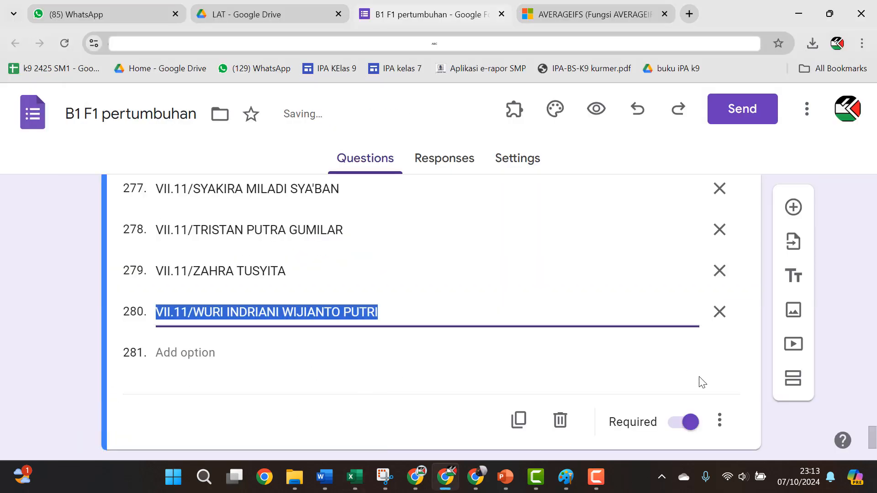
{"action": "left_click", "coordinate": [794, 207]}
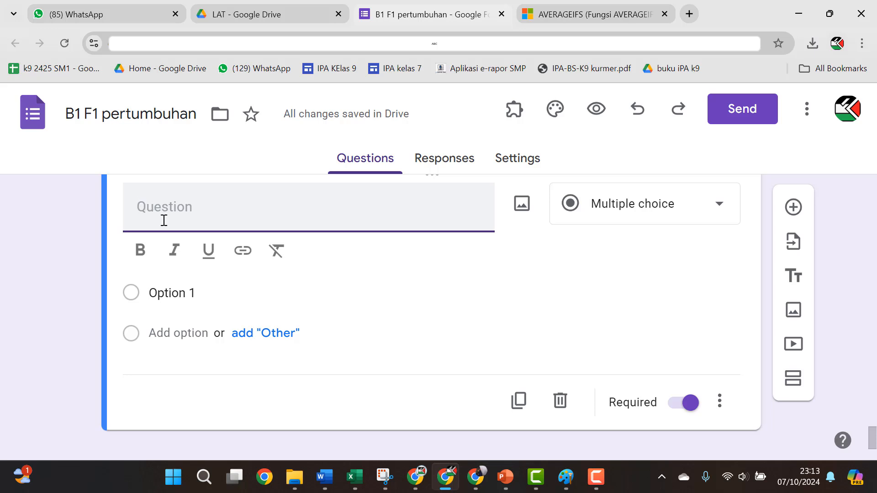
Step: Upload the picture named 1 from the Pictures folder into the new question
{"action": "type", "text": "pa"}
{"action": "key", "text": "BackSpace"}
{"action": "key", "text": "BackSpace"}
{"action": "key", "text": "BackSpace"}
{"action": "key", "text": "BackSpace"}
{"action": "key", "text": "BackSpace"}
{"action": "key", "text": "BackSpace"}
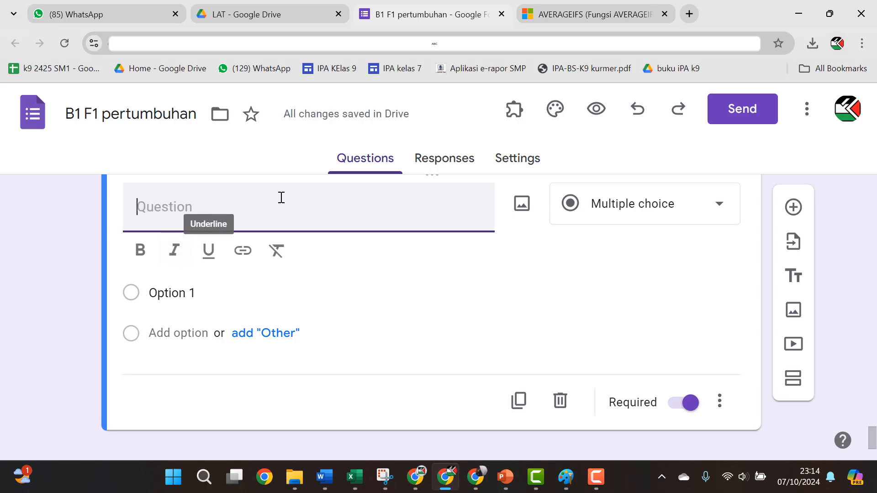
{"action": "left_click", "coordinate": [520, 206]}
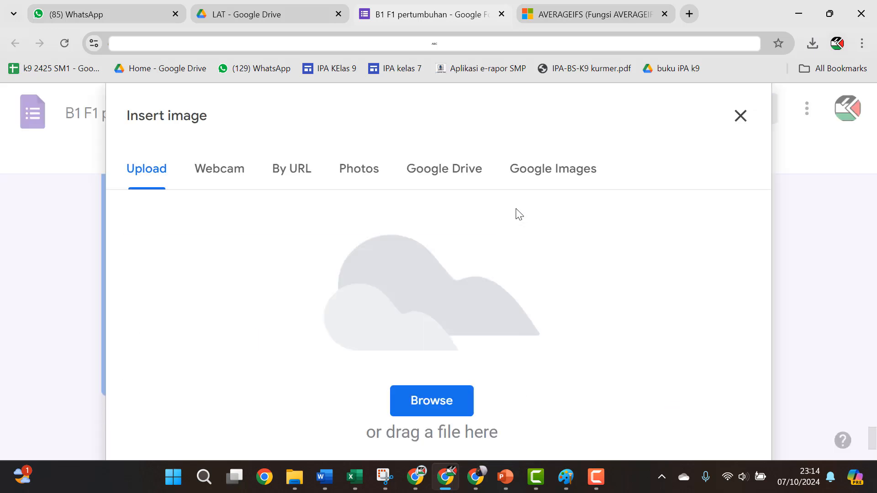
{"action": "left_click", "coordinate": [418, 408]}
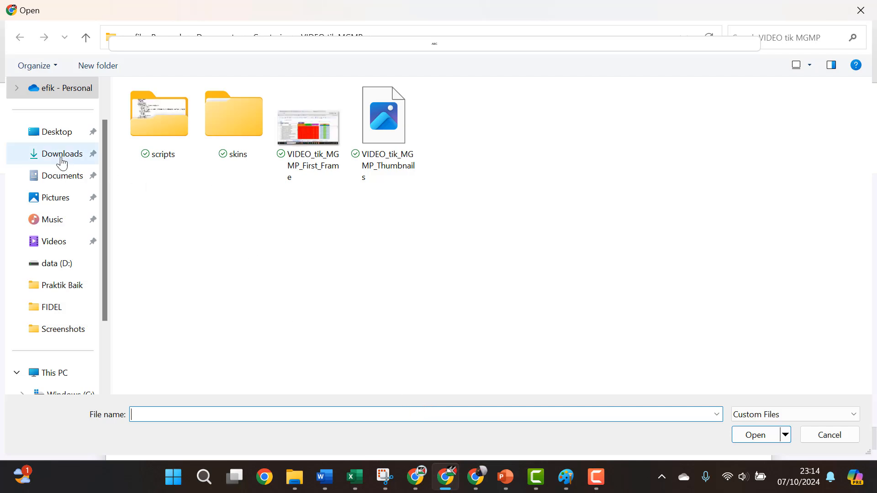
{"action": "left_click", "coordinate": [70, 197]}
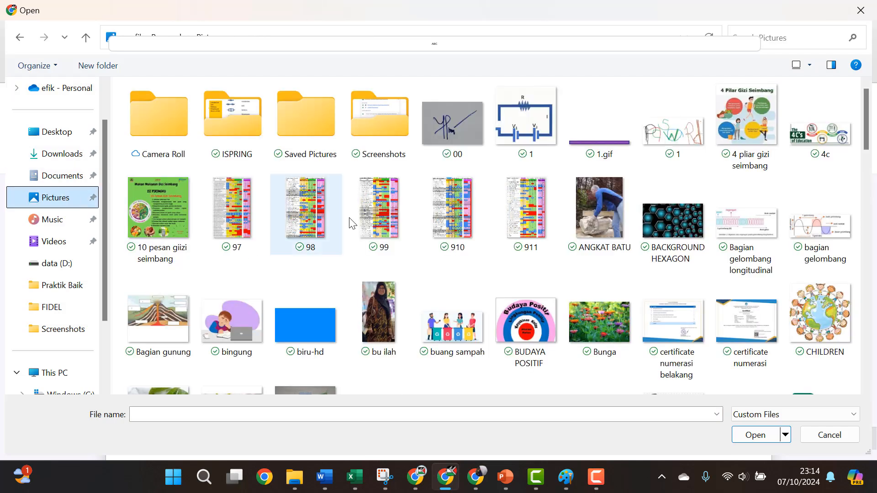
{"action": "left_click", "coordinate": [658, 141]}
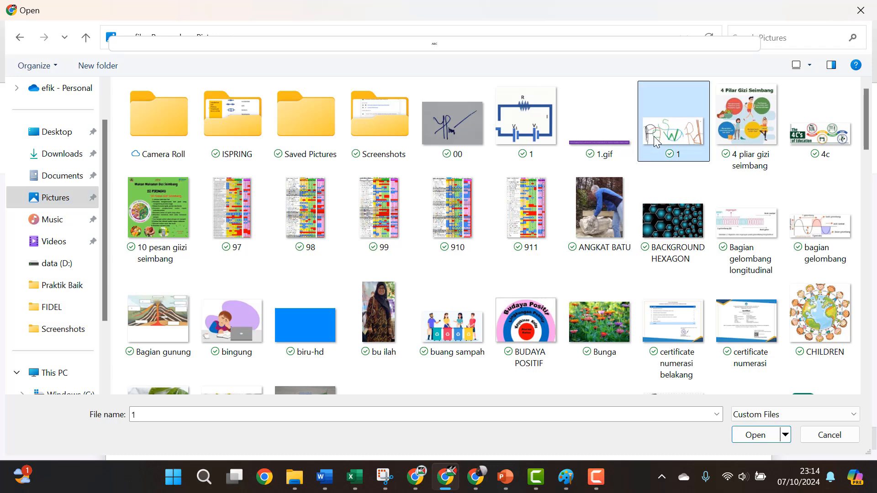
{"action": "left_click", "coordinate": [754, 436]}
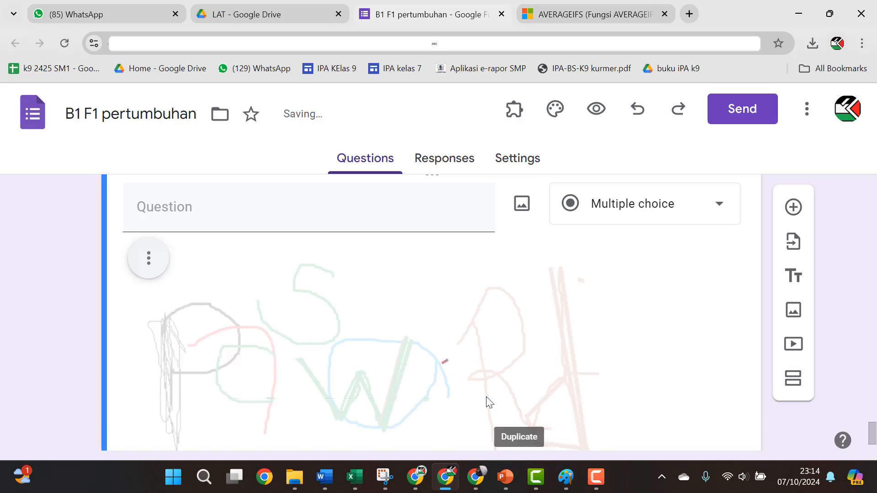
Step: Shrink the inserted drawing in the question to a smaller size
{"action": "scroll", "coordinate": [507, 385], "scroll_direction": "down", "scroll_amount": 2}
{"action": "left_click", "coordinate": [525, 294]}
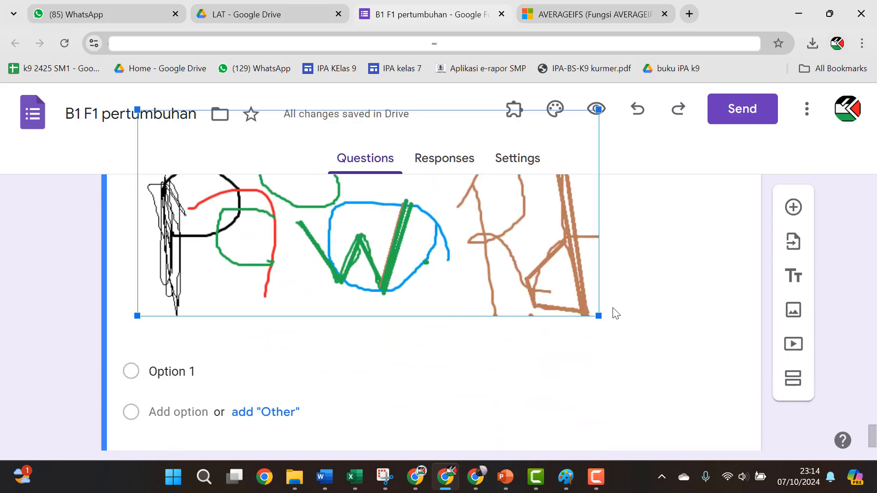
{"action": "mouse_move", "coordinate": [590, 316]}
{"action": "left_mouse_down"}
{"action": "mouse_move", "coordinate": [472, 217]}
{"action": "mouse_move", "coordinate": [368, 162]}
{"action": "left_mouse_up"}
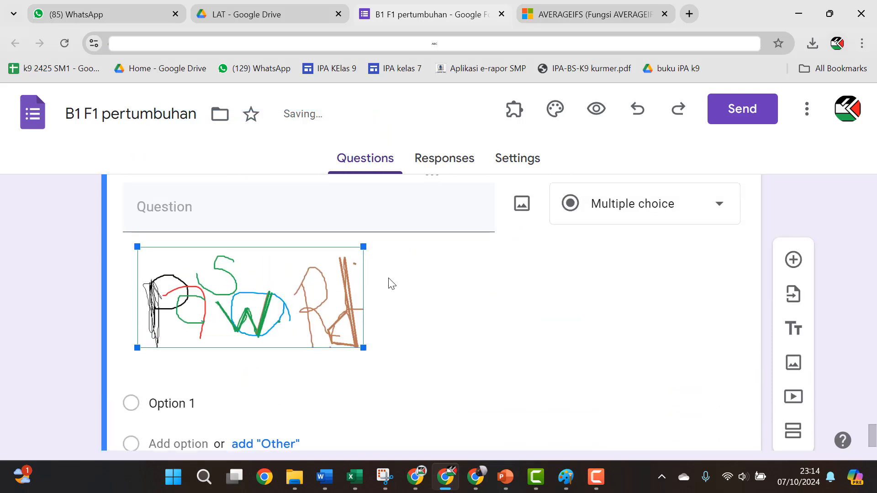
{"action": "left_click_drag", "start_coordinate": [364, 348], "coordinate": [304, 322]}
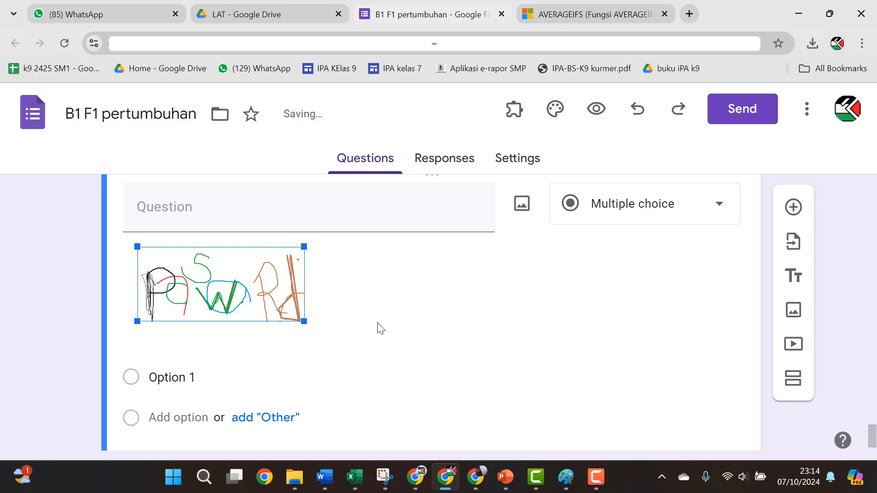
{"action": "scroll", "coordinate": [642, 262], "scroll_direction": "up", "scroll_amount": 5}
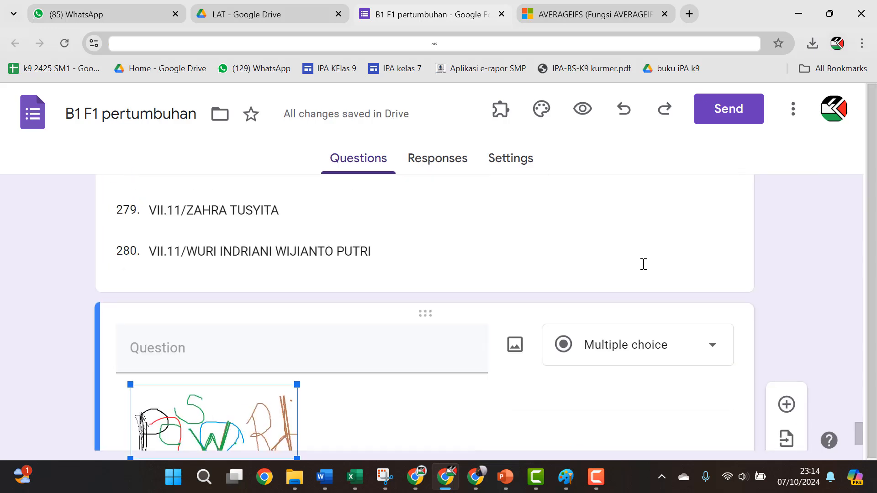
Step: Change the question type to Short answer
{"action": "left_click", "coordinate": [659, 411]}
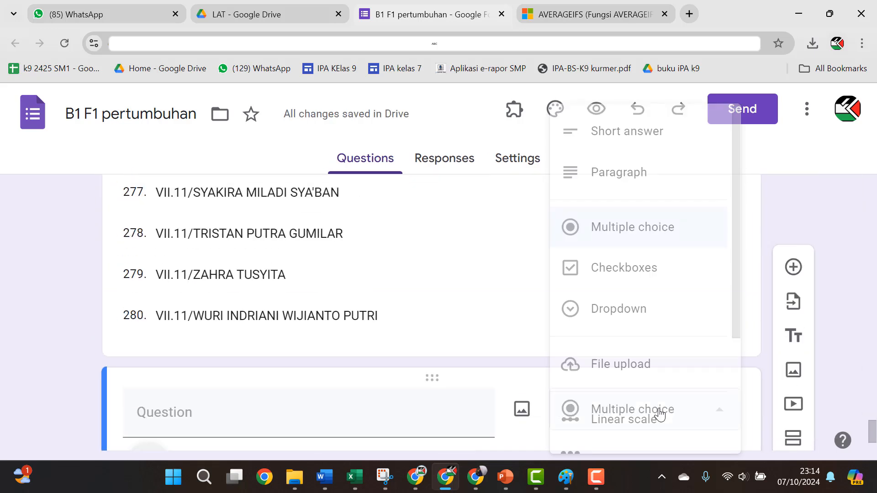
{"action": "left_click", "coordinate": [619, 142]}
{"action": "scroll", "coordinate": [394, 376], "scroll_direction": "down", "scroll_amount": 5}
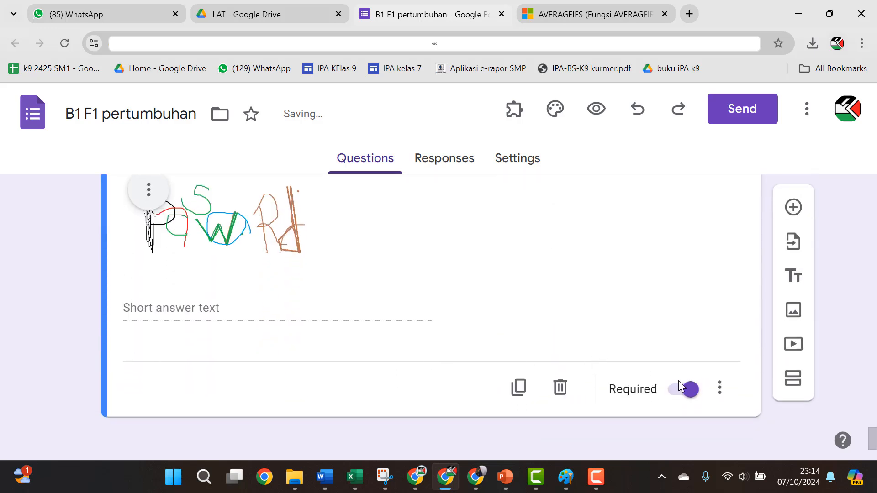
Step: Add Regular expression Matches validation with error text 'password salah', then add a new question
{"action": "left_click", "coordinate": [720, 389]}
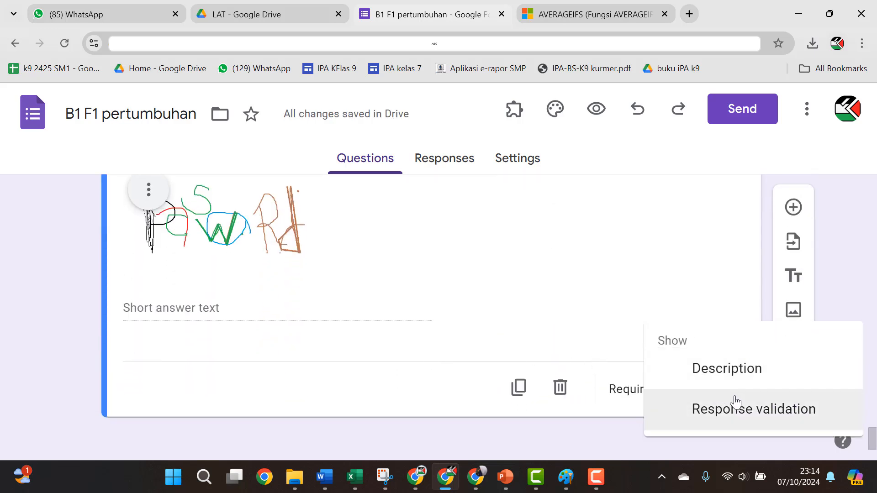
{"action": "left_click", "coordinate": [737, 404]}
{"action": "left_click", "coordinate": [248, 358]}
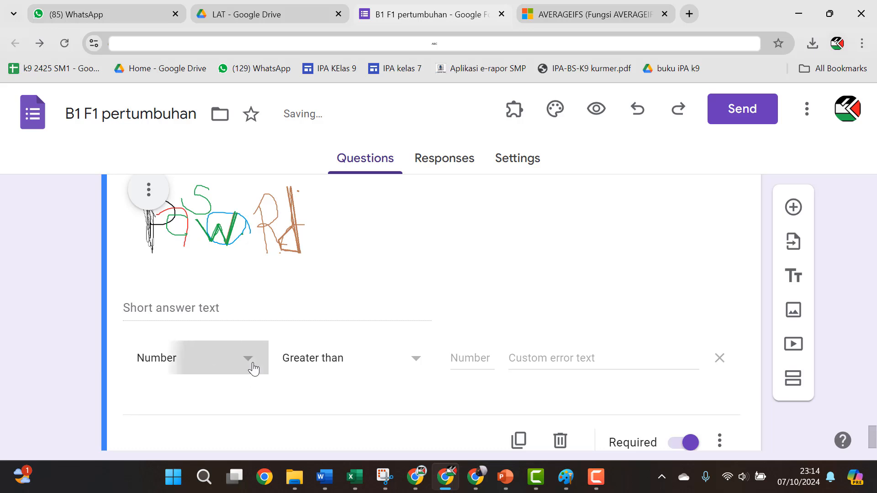
{"action": "left_click", "coordinate": [211, 418]}
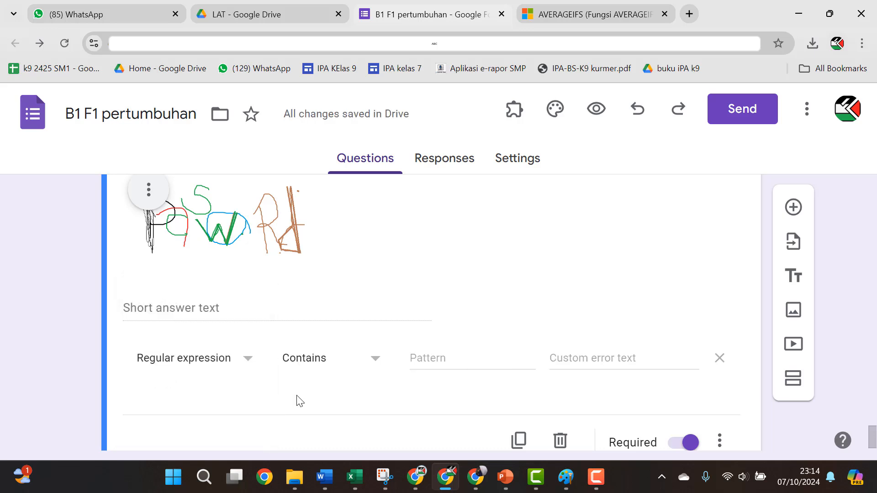
{"action": "left_click", "coordinate": [361, 358]}
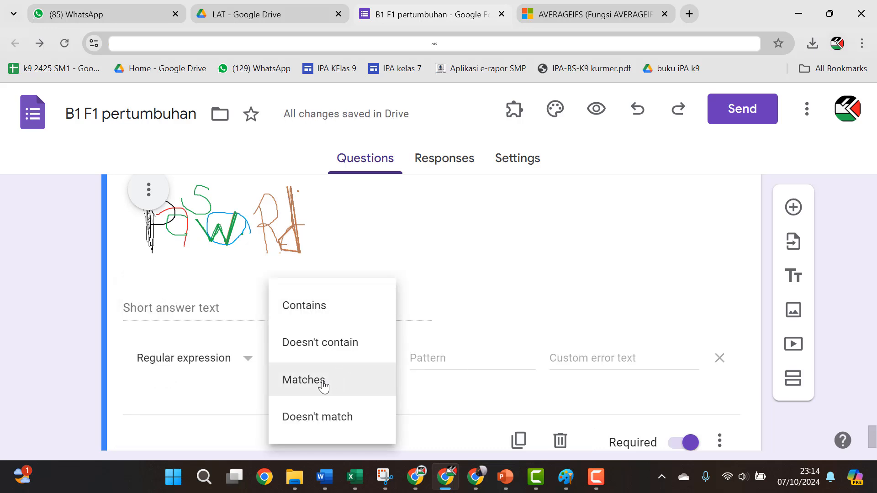
{"action": "left_click", "coordinate": [293, 379]}
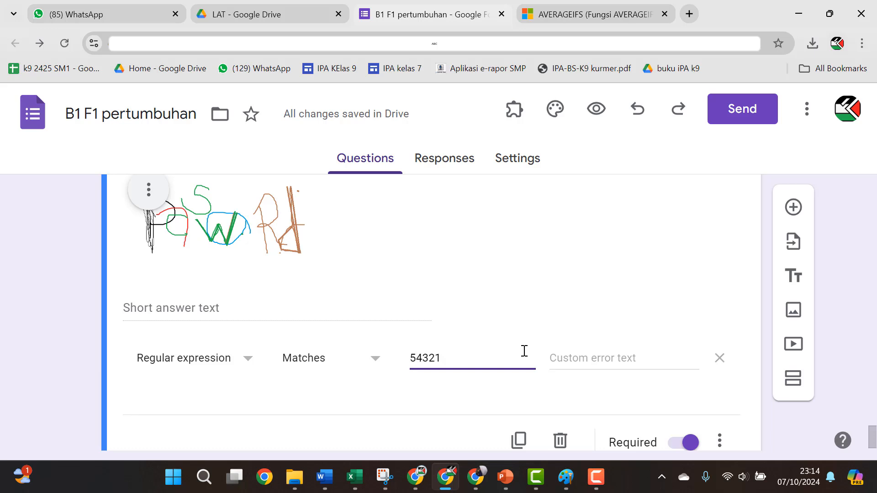
{"action": "left_click", "coordinate": [605, 351]}
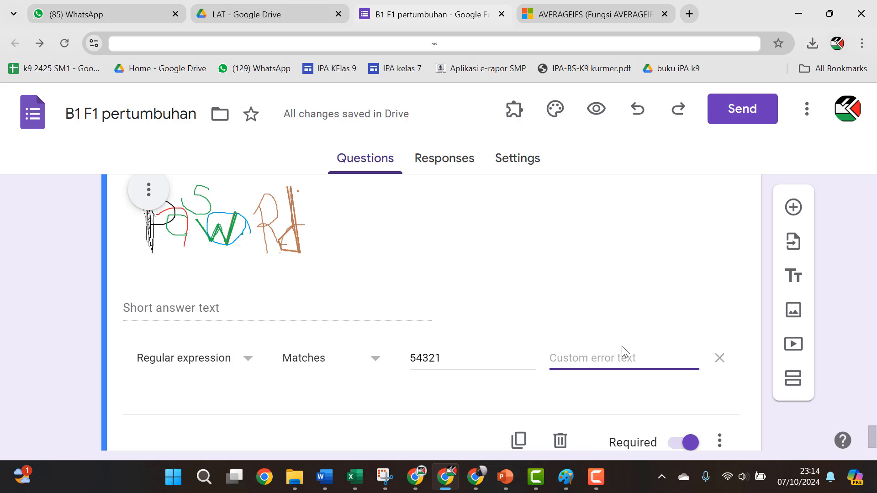
{"action": "type", "text": "password salah"}
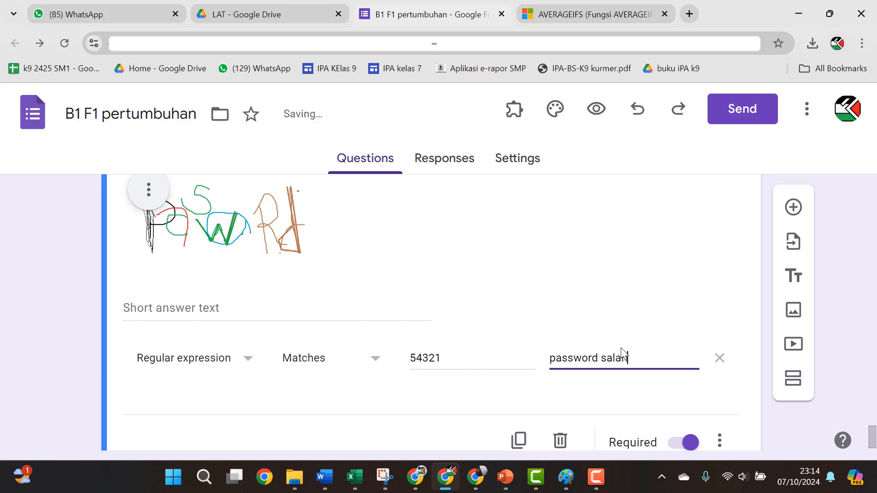
{"action": "scroll", "coordinate": [637, 357], "scroll_direction": "down", "scroll_amount": 2}
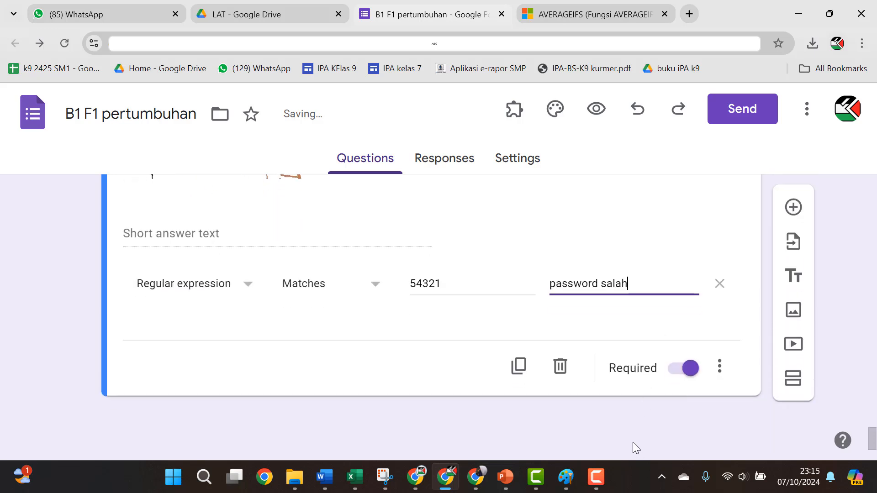
{"action": "left_click", "coordinate": [631, 422]}
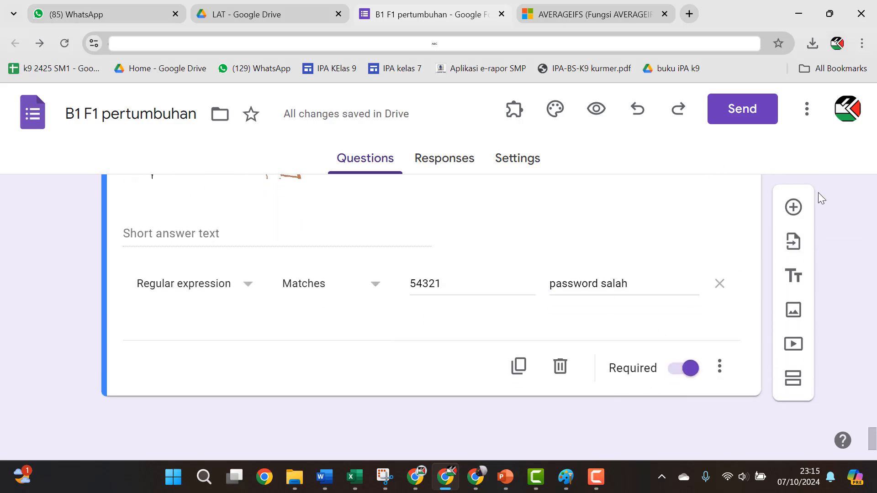
{"action": "left_click", "coordinate": [786, 208]}
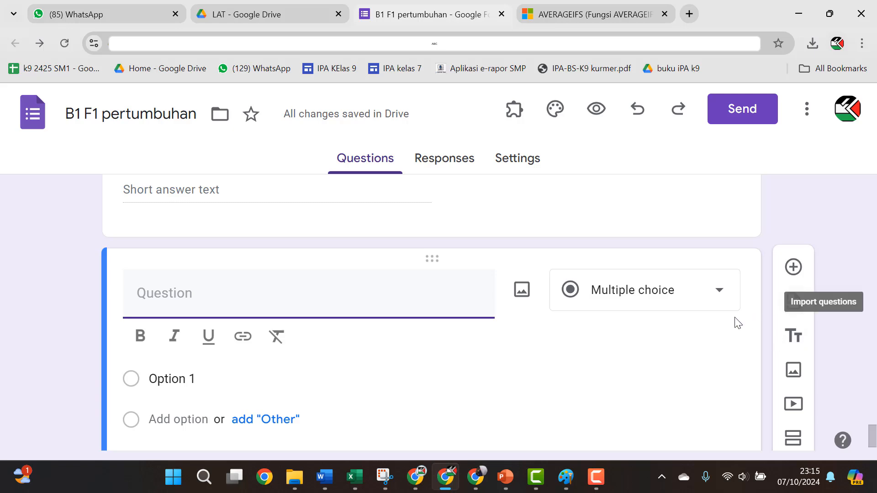
{"action": "left_click", "coordinate": [330, 482]}
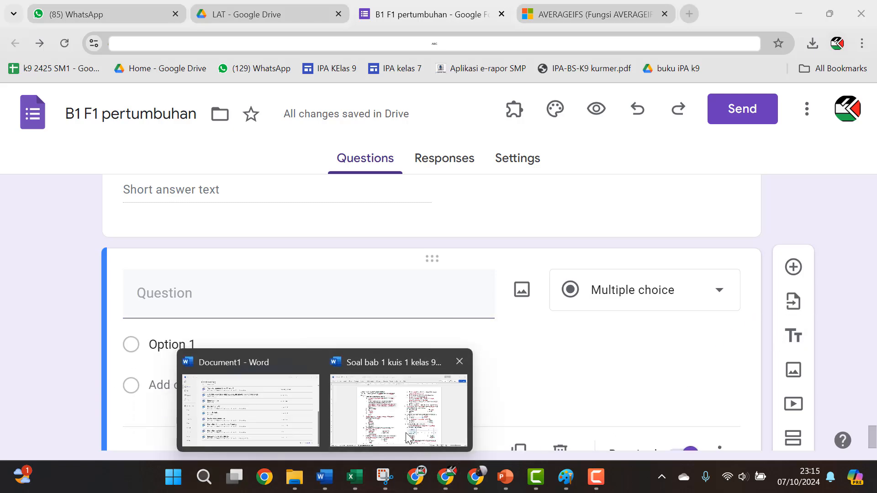
Step: Select question 2 and its options in the Word quiz document, keeping the numbering intact
{"action": "left_click", "coordinate": [347, 402]}
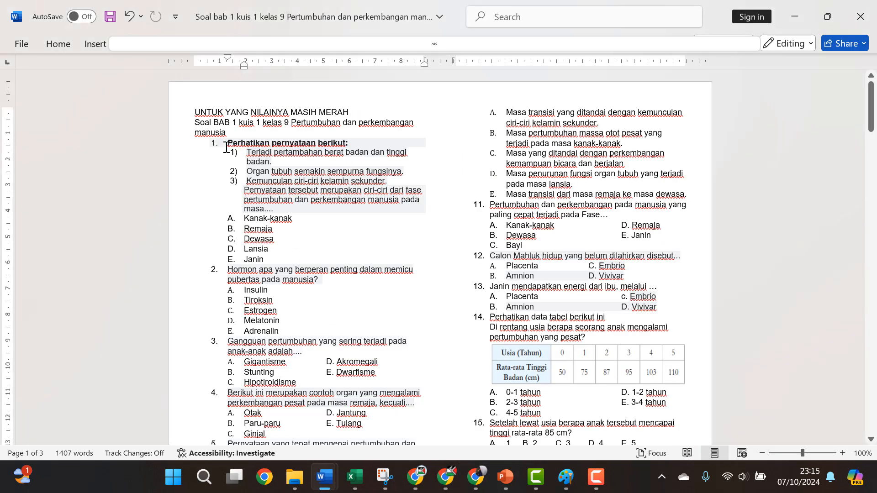
{"action": "left_click_drag", "start_coordinate": [291, 332], "coordinate": [224, 269]}
{"action": "key", "text": "ctrl+c"}
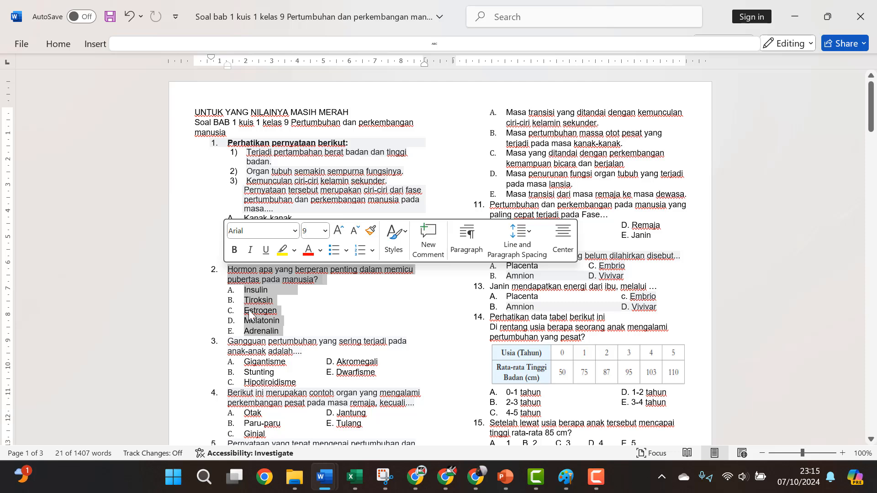
{"action": "left_click", "coordinate": [67, 43]}
{"action": "left_click", "coordinate": [318, 70]}
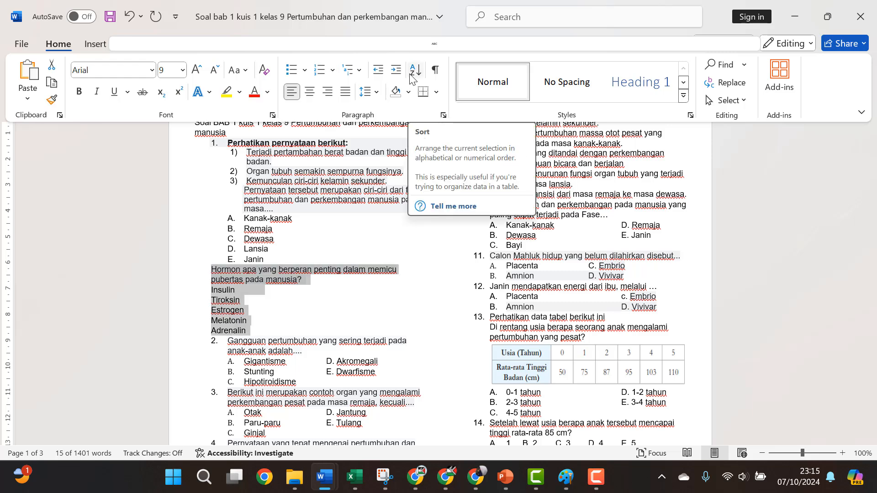
{"action": "key", "text": "ctrl+z"}
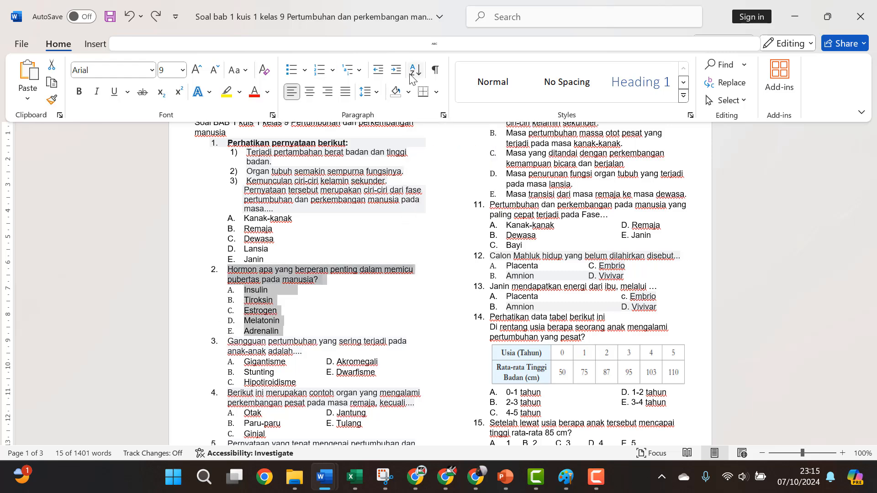
Step: Paste the puberty-hormone question and options, moving the first line into the question title and removing the empty option
{"action": "key", "text": "alt+Tab"}
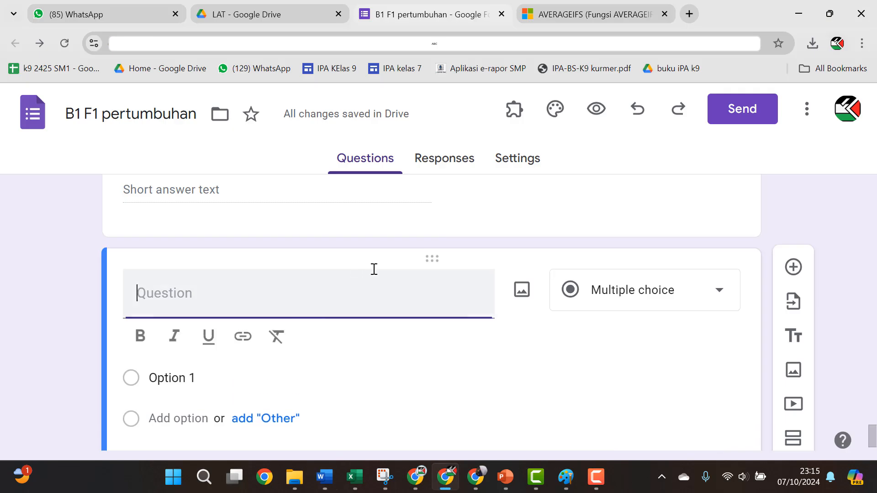
{"action": "left_click", "coordinate": [194, 376]}
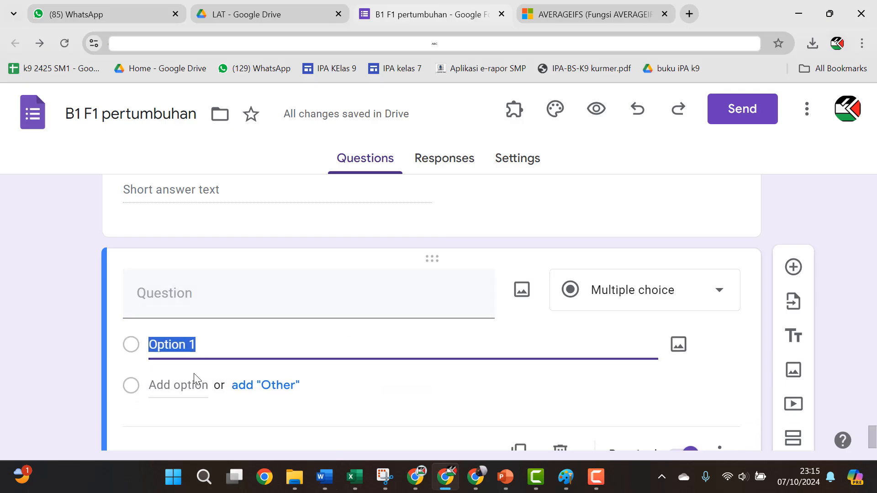
{"action": "key", "text": "ctrl+v"}
{"action": "scroll", "coordinate": [269, 353], "scroll_direction": "up", "scroll_amount": 3}
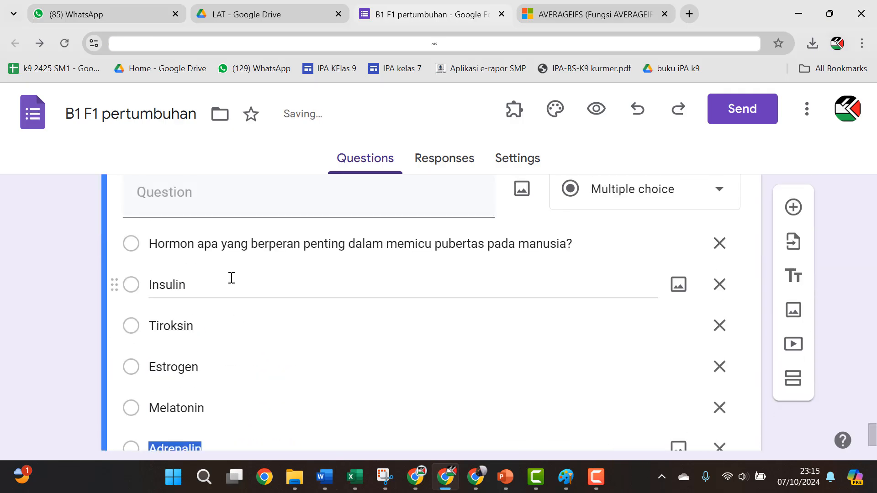
{"action": "triple_click", "coordinate": [231, 252]}
{"action": "key", "text": "ctrl+x"}
{"action": "scroll", "coordinate": [224, 266], "scroll_direction": "up", "scroll_amount": 3}
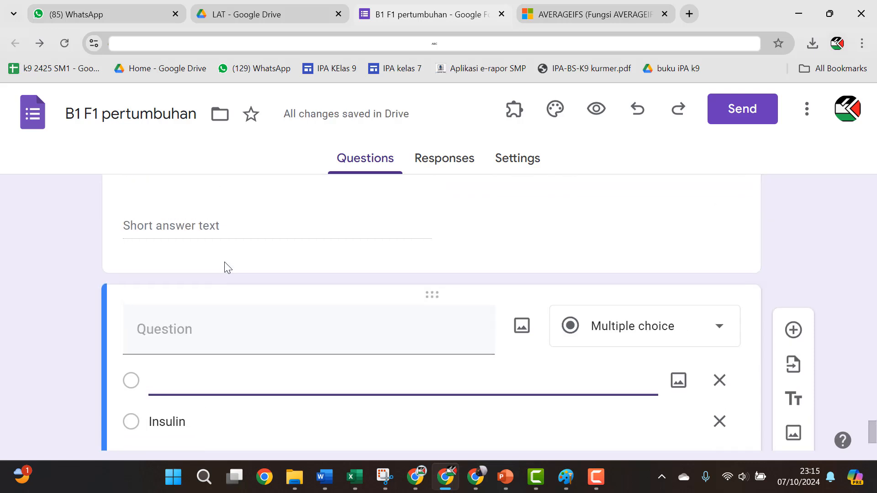
{"action": "left_click", "coordinate": [209, 328]}
{"action": "key", "text": "ctrl+v"}
{"action": "scroll", "coordinate": [660, 337], "scroll_direction": "down", "scroll_amount": 2}
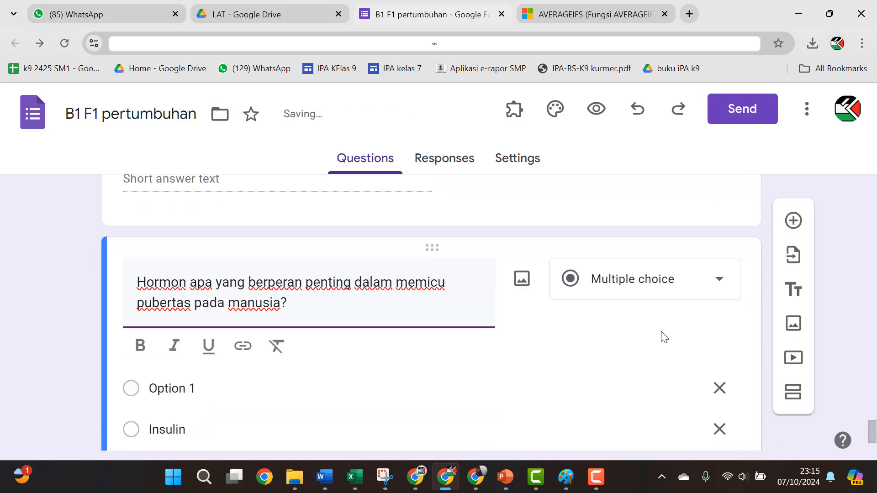
{"action": "left_click", "coordinate": [721, 365]}
Step: Turn on Shuffle option order for the hormone question
{"action": "scroll", "coordinate": [250, 351], "scroll_direction": "down", "scroll_amount": 4}
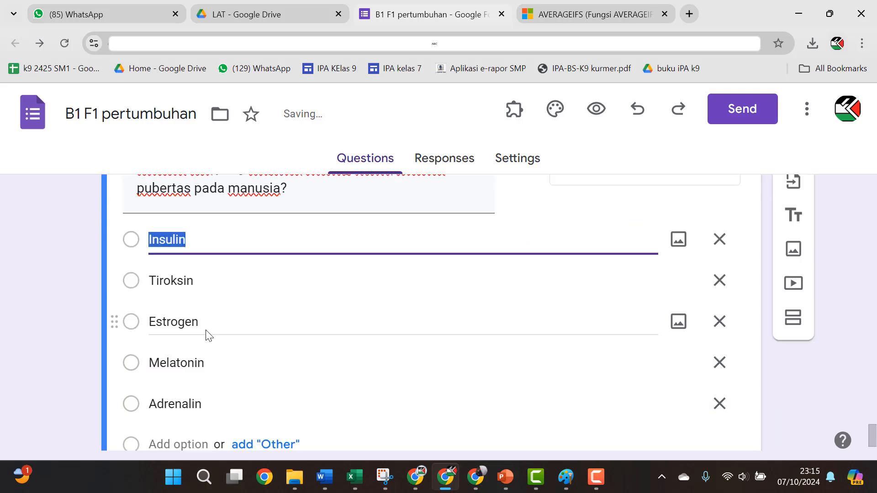
{"action": "scroll", "coordinate": [403, 403], "scroll_direction": "down", "scroll_amount": 2}
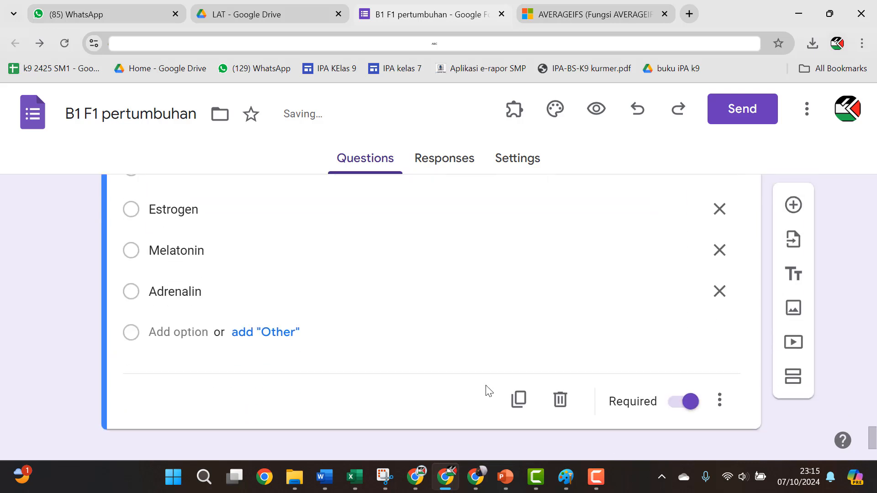
{"action": "left_click", "coordinate": [720, 401]}
{"action": "left_click", "coordinate": [690, 406]}
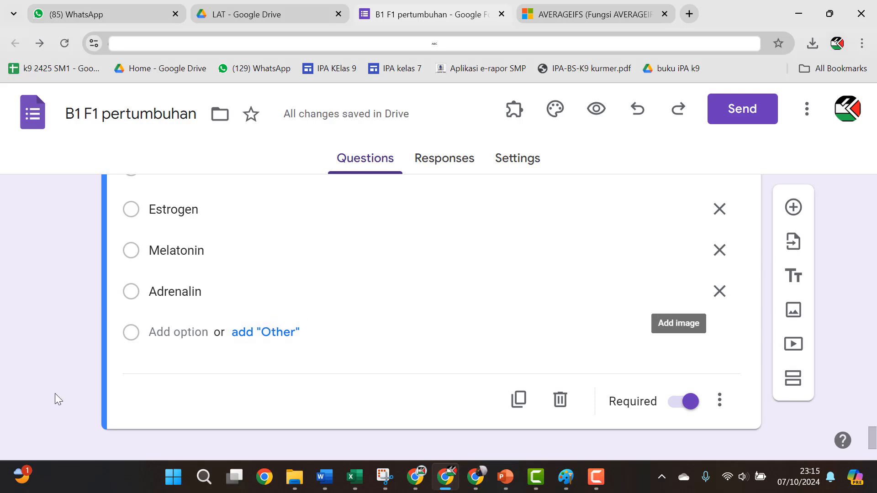
Step: Add a new blank question, duplicate it, shuffle its options, and duplicate it again
{"action": "left_click", "coordinate": [790, 207]}
{"action": "left_click", "coordinate": [529, 366]}
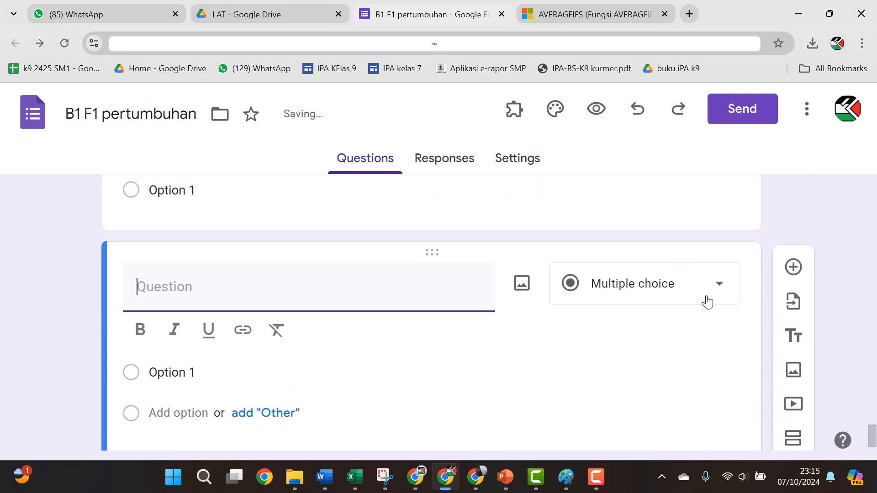
{"action": "scroll", "coordinate": [713, 320], "scroll_direction": "down", "scroll_amount": 3}
{"action": "left_click", "coordinate": [719, 369]}
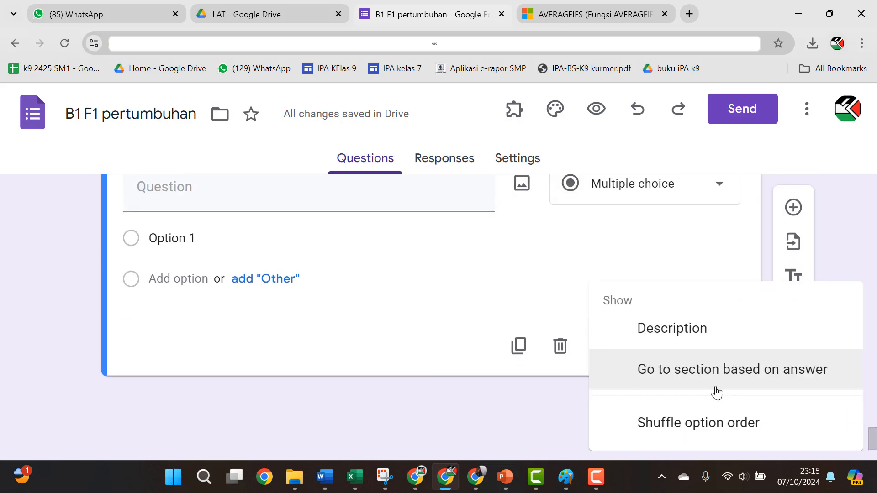
{"action": "left_click", "coordinate": [704, 424]}
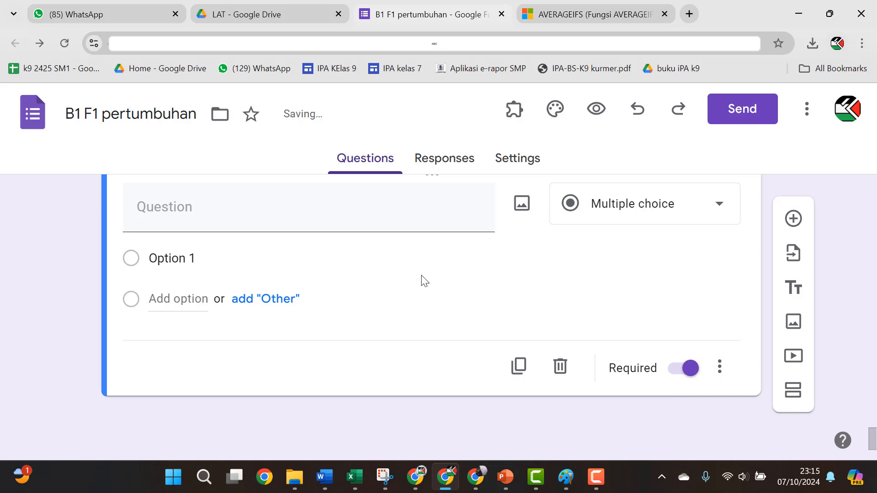
{"action": "left_click", "coordinate": [516, 367]}
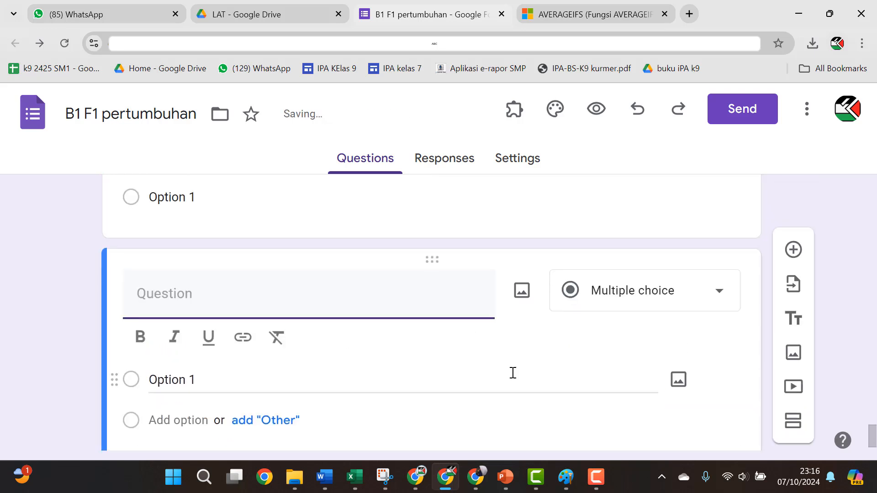
Step: Duplicate the blank question card six more times
{"action": "left_click", "coordinate": [513, 376]}
{"action": "left_click", "coordinate": [517, 377]}
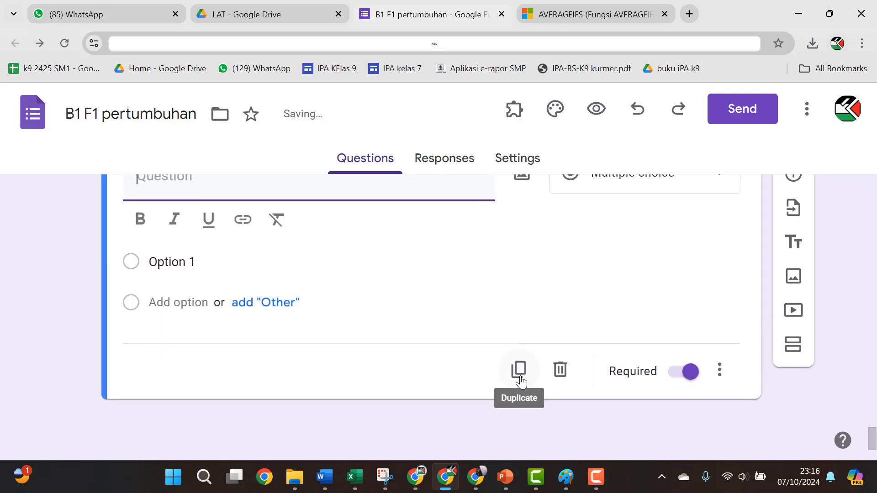
{"action": "left_click", "coordinate": [521, 377]}
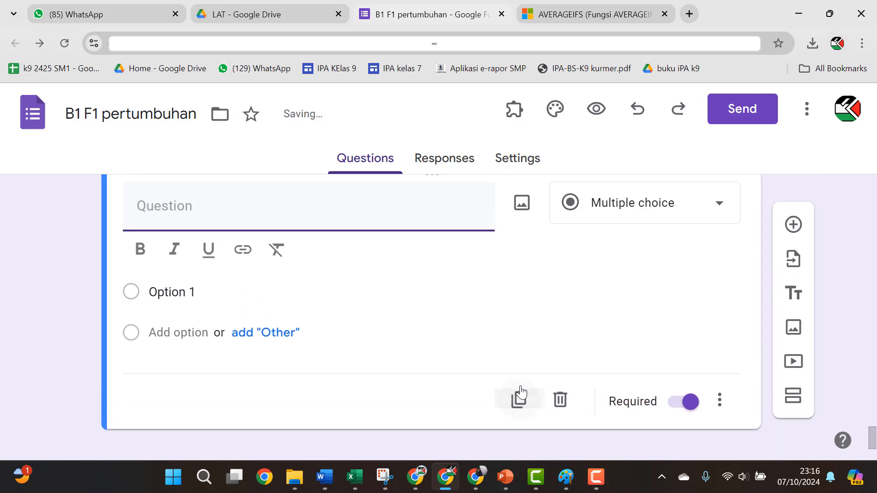
{"action": "left_click", "coordinate": [521, 394]}
{"action": "left_click", "coordinate": [520, 371]}
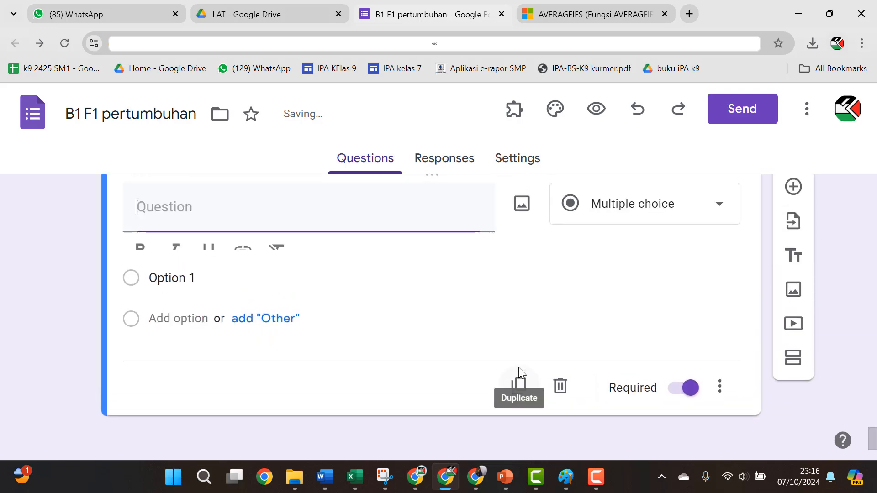
{"action": "left_click", "coordinate": [518, 390]}
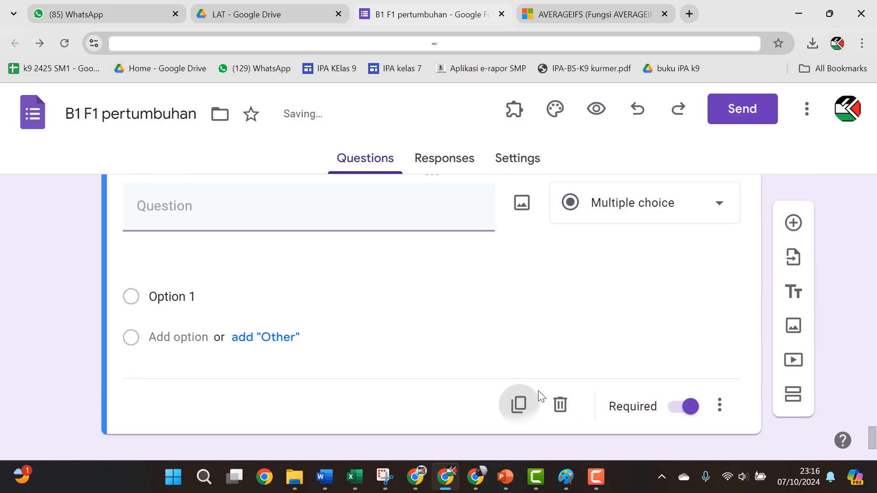
{"action": "left_click", "coordinate": [720, 402]}
{"action": "left_click", "coordinate": [425, 277]}
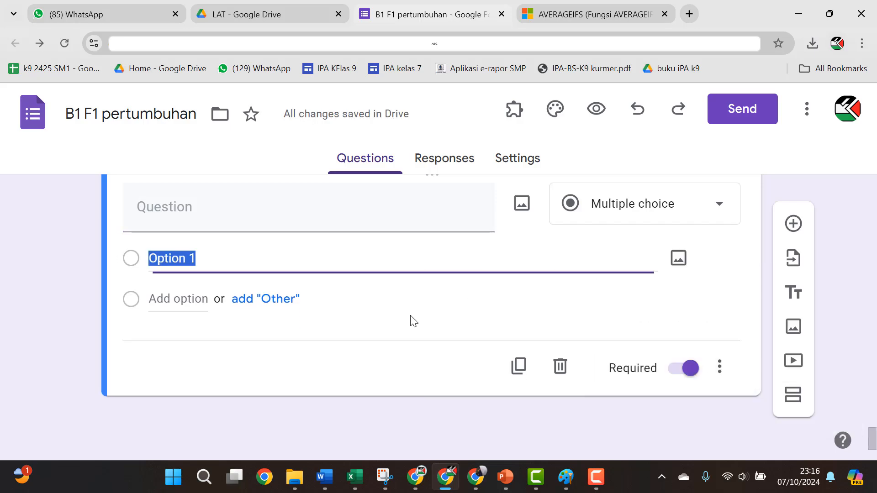
Step: In Word, select question 1's statement paragraphs
{"action": "key", "text": "alt+Tab"}
{"action": "scroll", "coordinate": [269, 307], "scroll_direction": "down", "scroll_amount": 2}
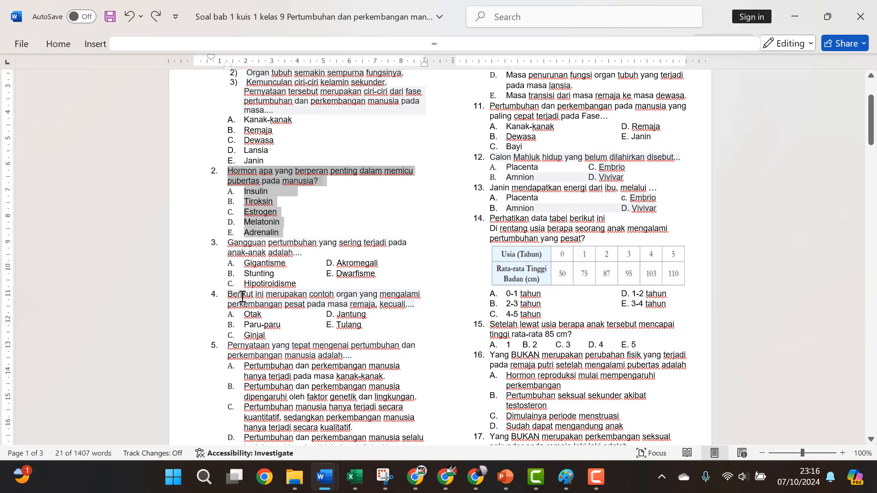
{"action": "scroll", "coordinate": [257, 287], "scroll_direction": "up", "scroll_amount": 1}
{"action": "scroll", "coordinate": [246, 229], "scroll_direction": "up", "scroll_amount": 2}
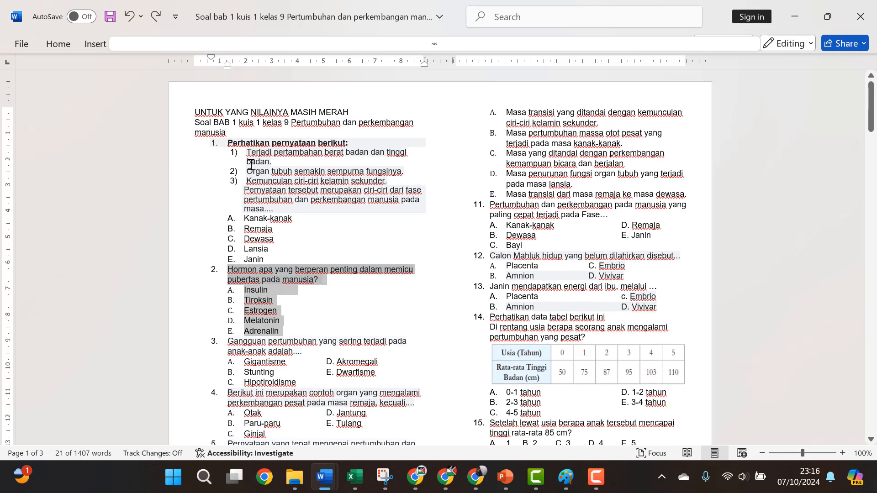
{"action": "left_click_drag", "start_coordinate": [228, 142], "coordinate": [287, 209]}
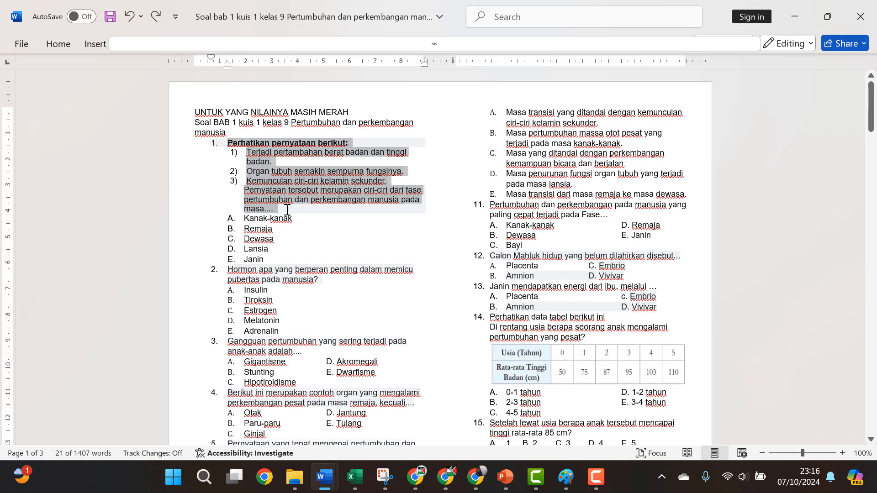
Step: Paste question 1's 'Perhatikan pernyataan berikut:' statement as the next question's title, without the '1.' numbering
{"action": "key", "text": "alt+Tab"}
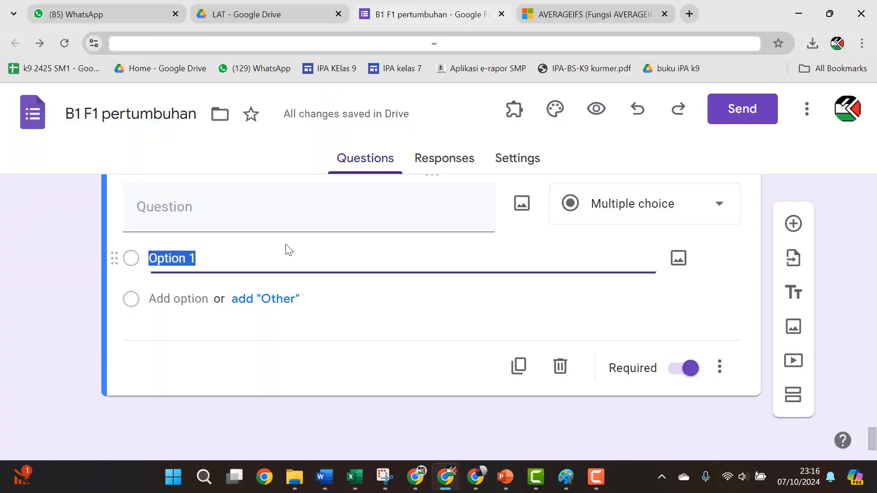
{"action": "scroll", "coordinate": [365, 244], "scroll_direction": "up", "scroll_amount": 5}
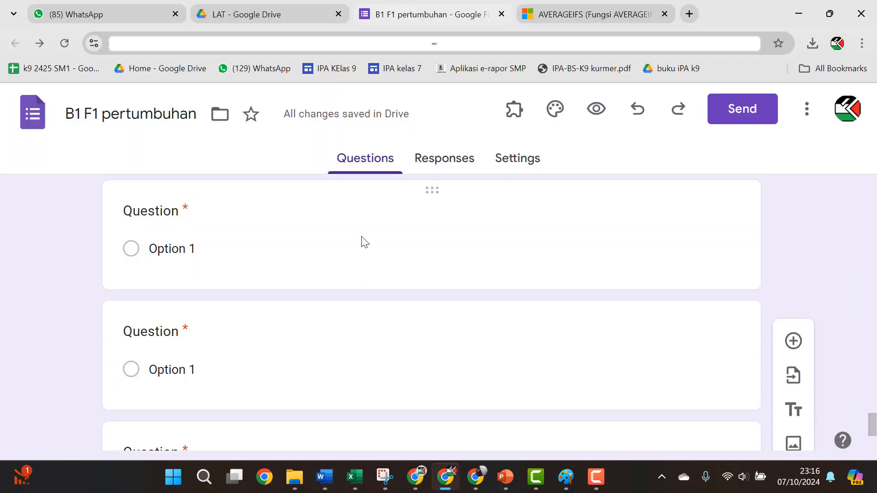
{"action": "scroll", "coordinate": [362, 237], "scroll_direction": "up", "scroll_amount": 3}
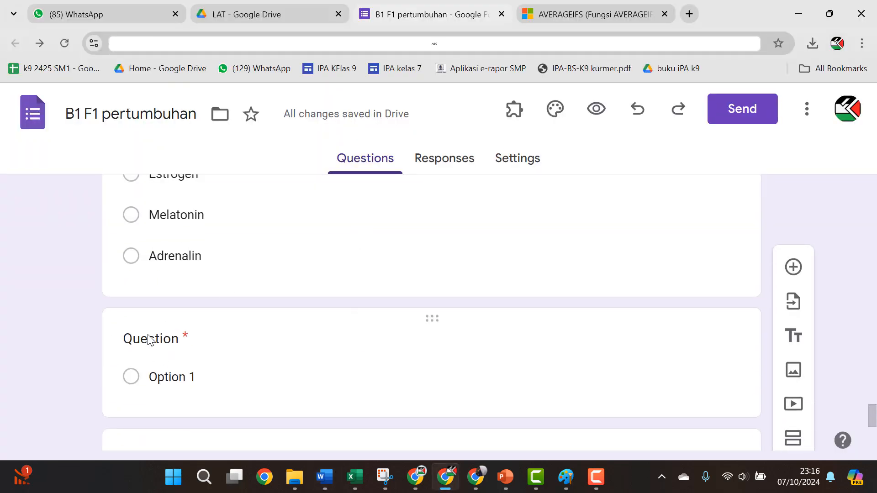
{"action": "left_click", "coordinate": [150, 337]}
{"action": "key", "text": "ctrl+v"}
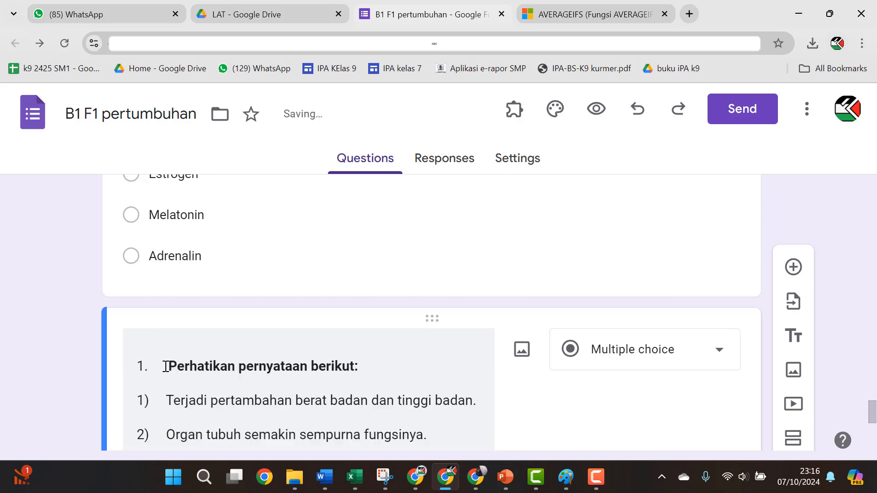
{"action": "key", "text": "Delete"}
{"action": "key", "text": "Delete"}
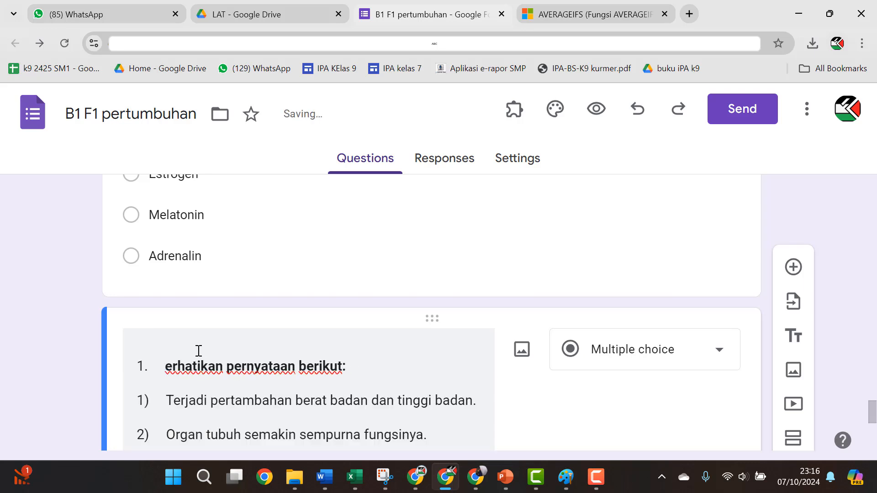
{"action": "type", "text": "P"}
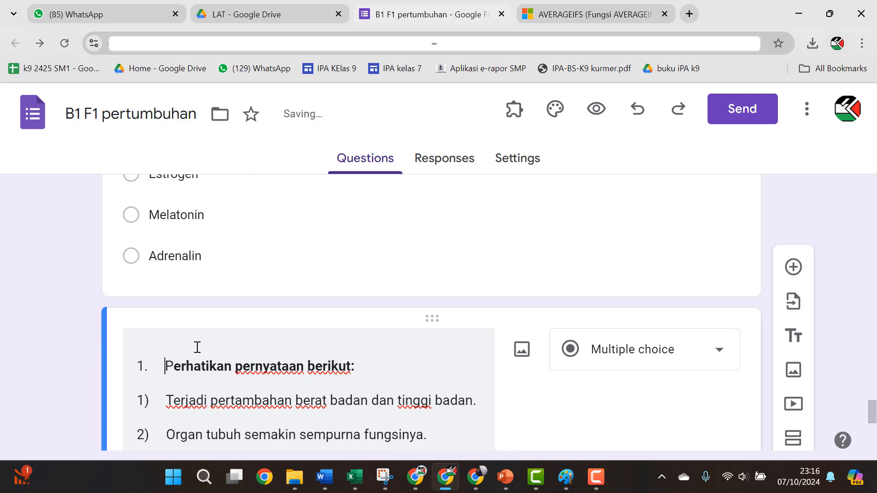
{"action": "key", "text": "BackSpace"}
{"action": "key", "text": "alt+Tab"}
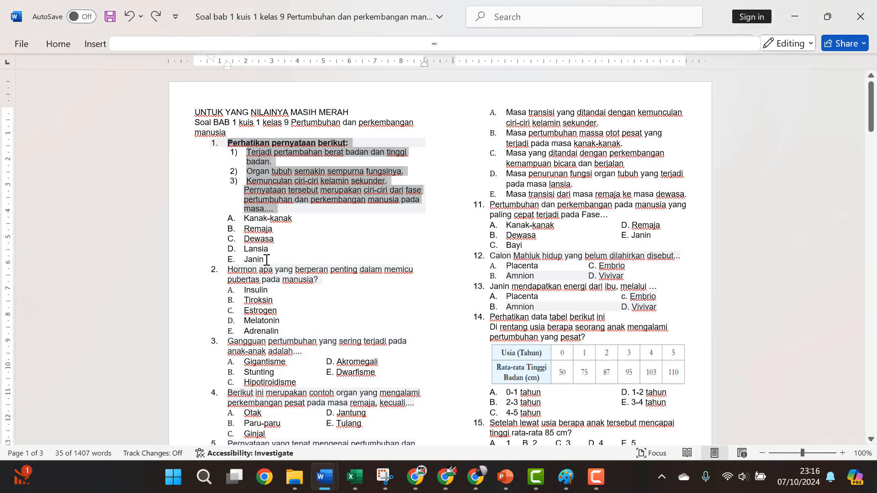
Step: Copy question 1's answers Kanak-kanak to Janin from Word without their A–E letters
{"action": "left_click_drag", "start_coordinate": [267, 260], "coordinate": [246, 218]}
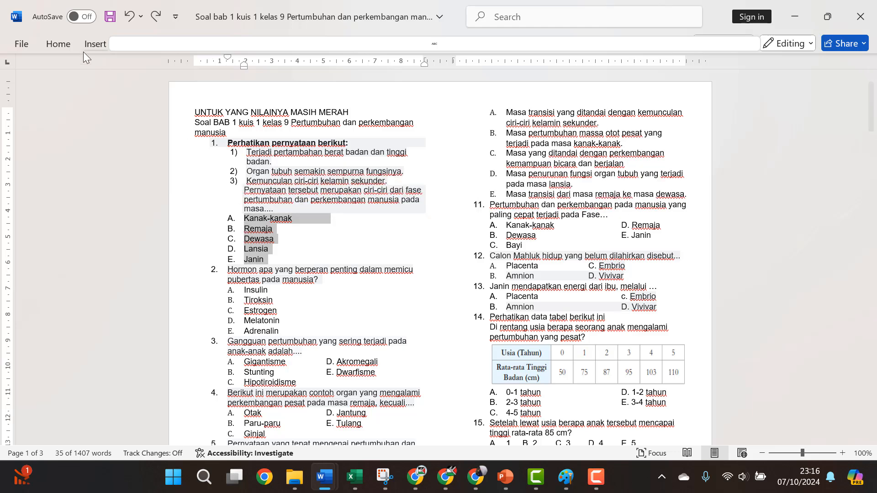
{"action": "left_click", "coordinate": [70, 41]}
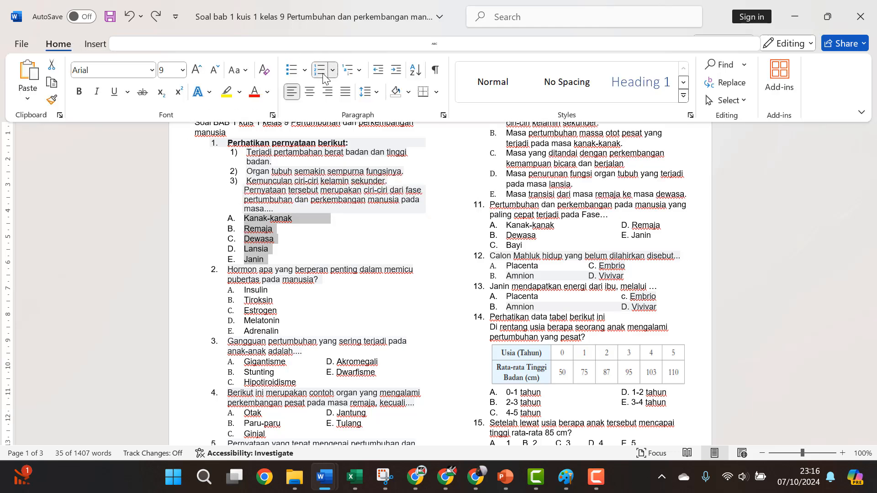
{"action": "left_click", "coordinate": [322, 73]}
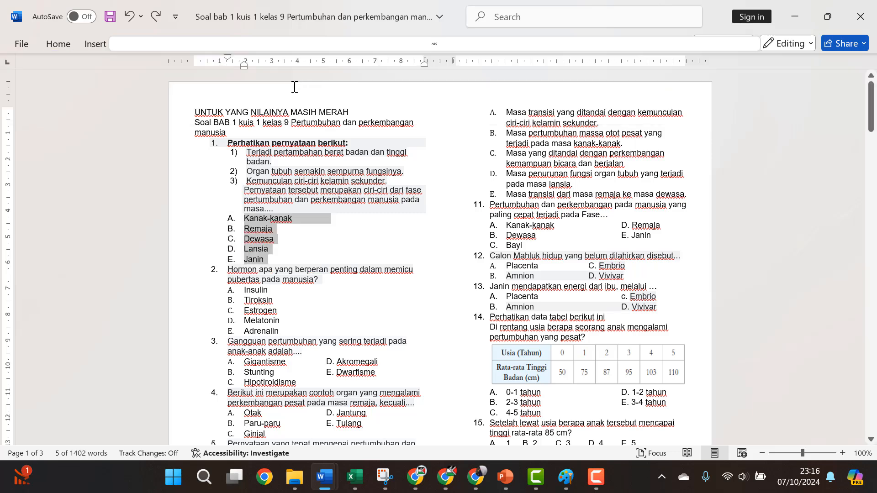
{"action": "key", "text": "alt+Tab"}
Step: Paste the answers Kanak-kanak through Janin as question 1's five options
{"action": "scroll", "coordinate": [224, 276], "scroll_direction": "down", "scroll_amount": 4}
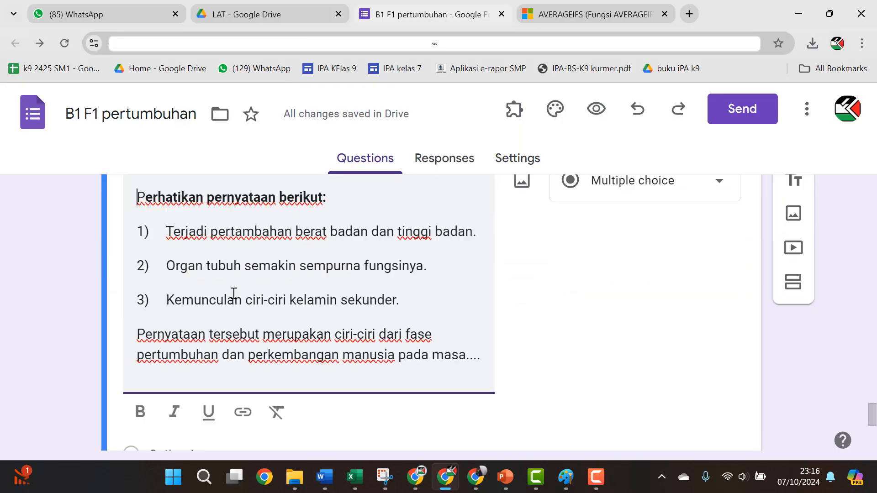
{"action": "left_click", "coordinate": [177, 417]}
{"action": "key", "text": "ctrl+v"}
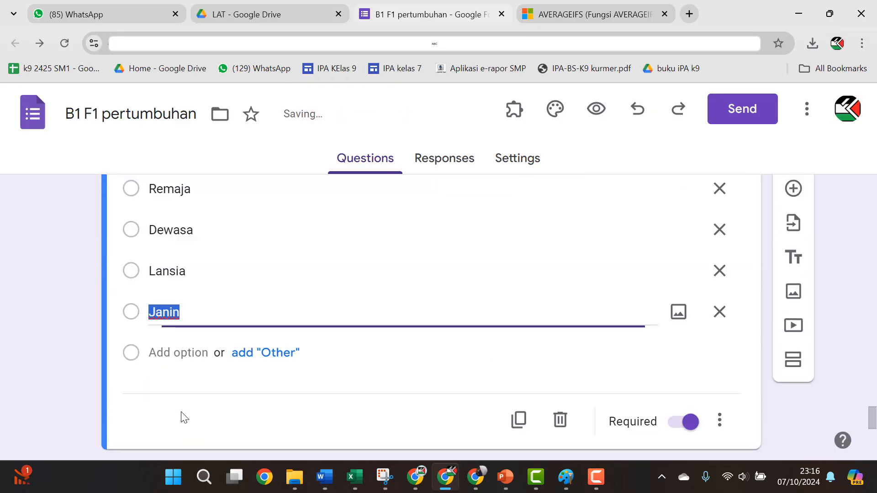
{"action": "scroll", "coordinate": [274, 269], "scroll_direction": "down", "scroll_amount": 4}
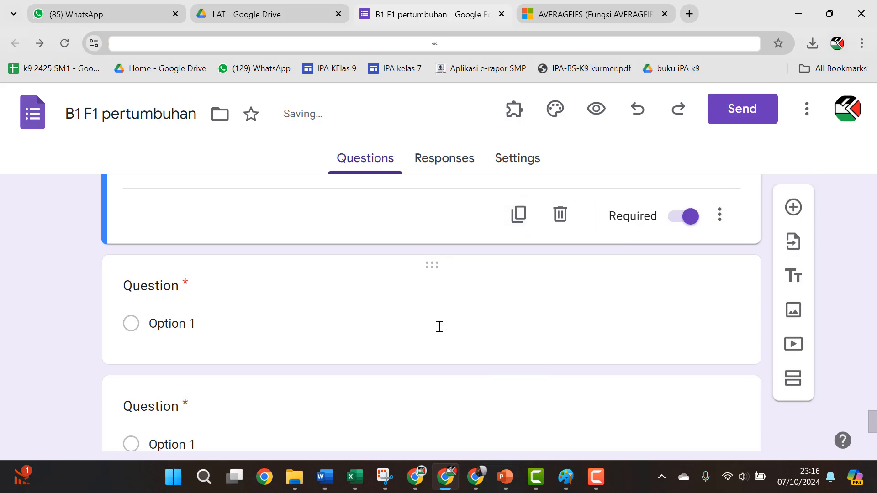
{"action": "key", "text": "alt+Tab"}
{"action": "key", "text": "alt+Tab"}
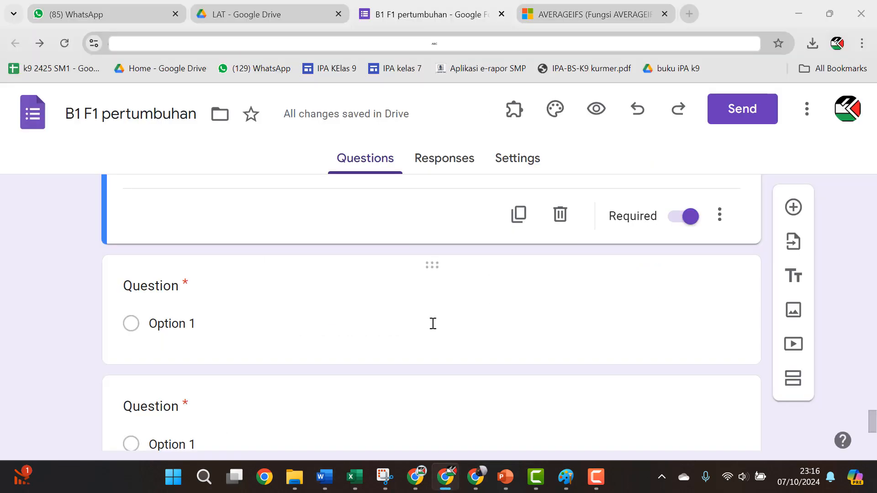
{"action": "key", "text": "alt+Tab"}
{"action": "key", "text": "alt+Tab"}
{"action": "left_click", "coordinate": [265, 296]}
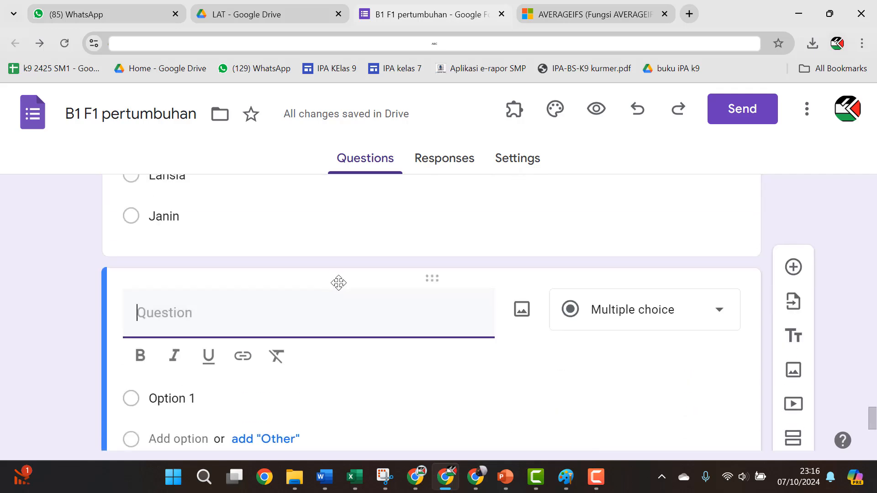
{"action": "key", "text": "alt+Tab"}
Step: Select question 5 and its five options in Word and toggle their numbering off for copying
{"action": "scroll", "coordinate": [318, 254], "scroll_direction": "down", "scroll_amount": 3}
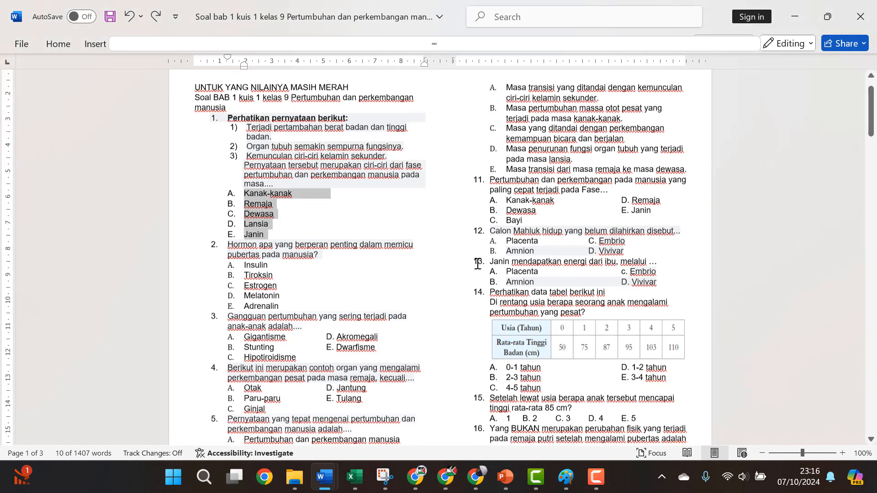
{"action": "scroll", "coordinate": [255, 226], "scroll_direction": "down", "scroll_amount": 2}
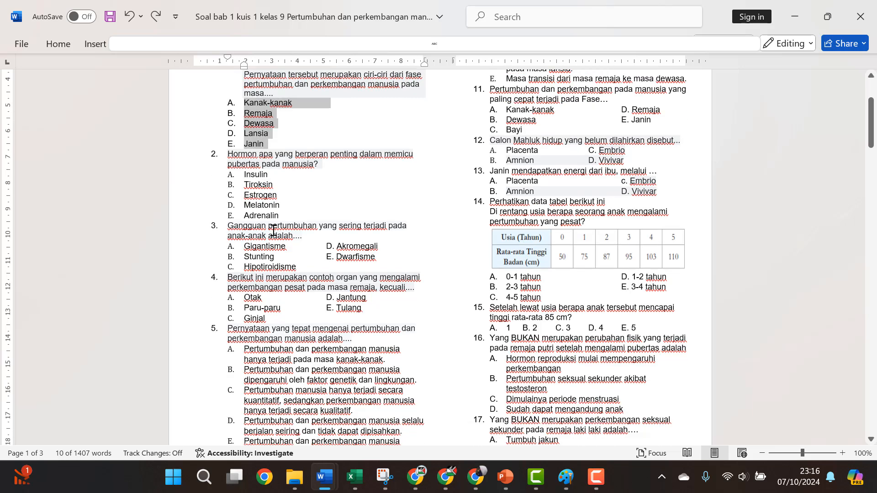
{"action": "scroll", "coordinate": [274, 313], "scroll_direction": "down", "scroll_amount": 3}
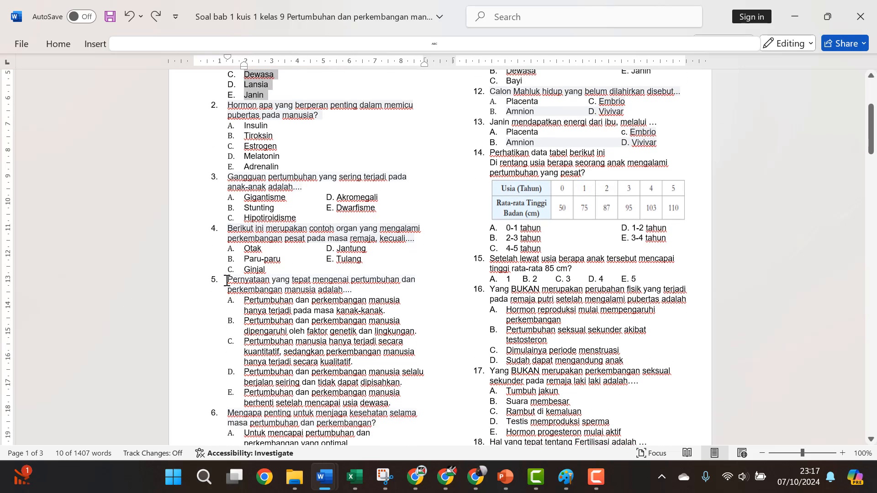
{"action": "left_click_drag", "start_coordinate": [227, 280], "coordinate": [393, 403]}
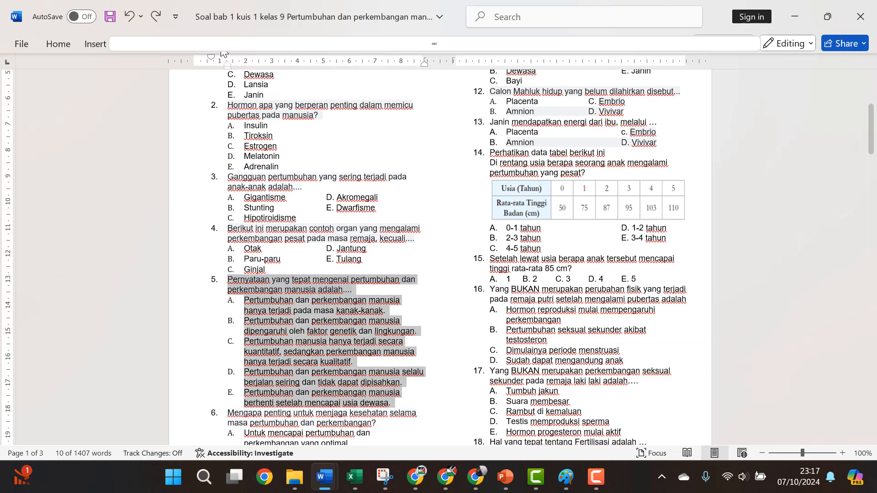
{"action": "left_click", "coordinate": [53, 45]}
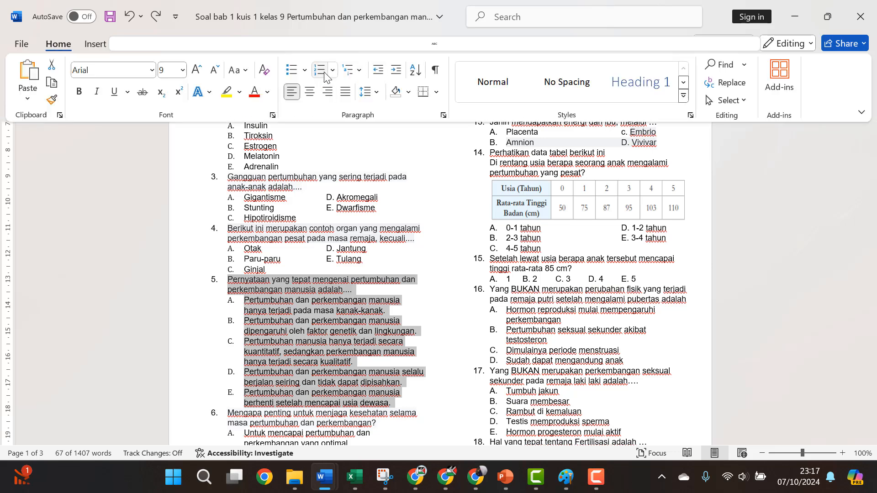
{"action": "left_click", "coordinate": [319, 69]}
{"action": "left_click", "coordinate": [319, 70]}
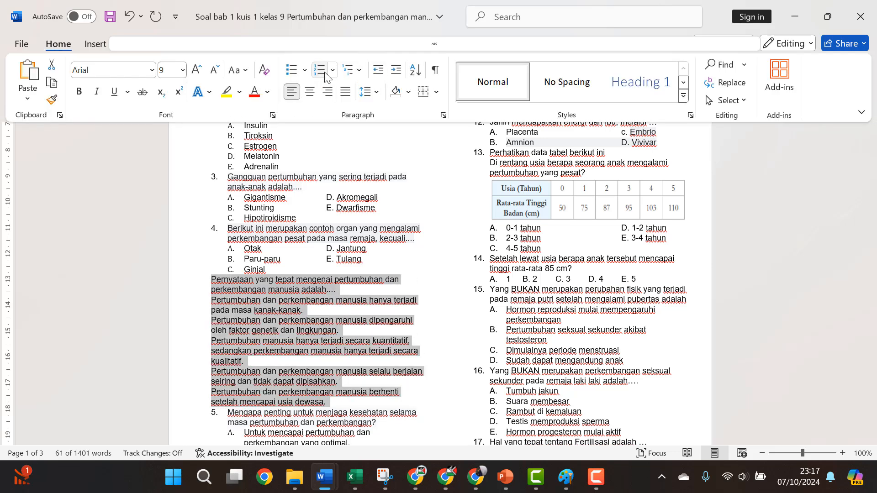
{"action": "left_click", "coordinate": [329, 73]}
Step: Title the next question 'Pernyataan yang tepat mengenai pertumbuhan dan perkembangan manusia adalah....' with its five statement options
{"action": "key", "text": "alt+Tab"}
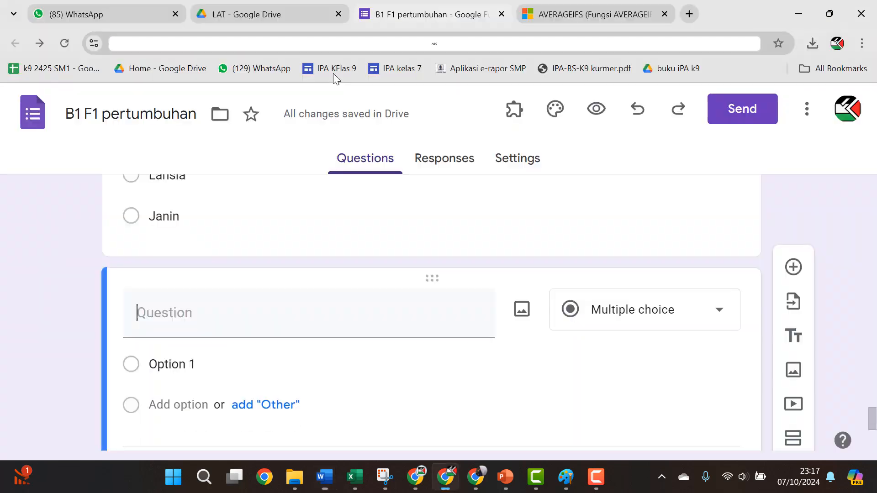
{"action": "left_click", "coordinate": [236, 392]}
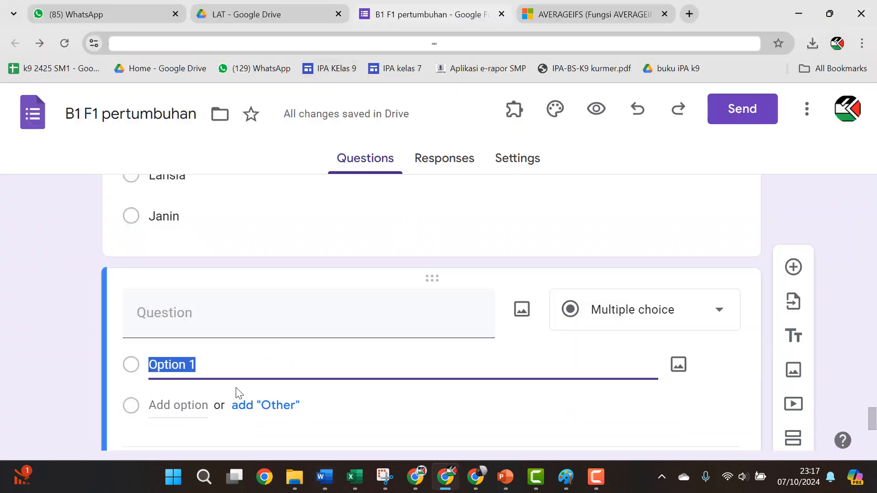
{"action": "key", "text": "ctrl+v"}
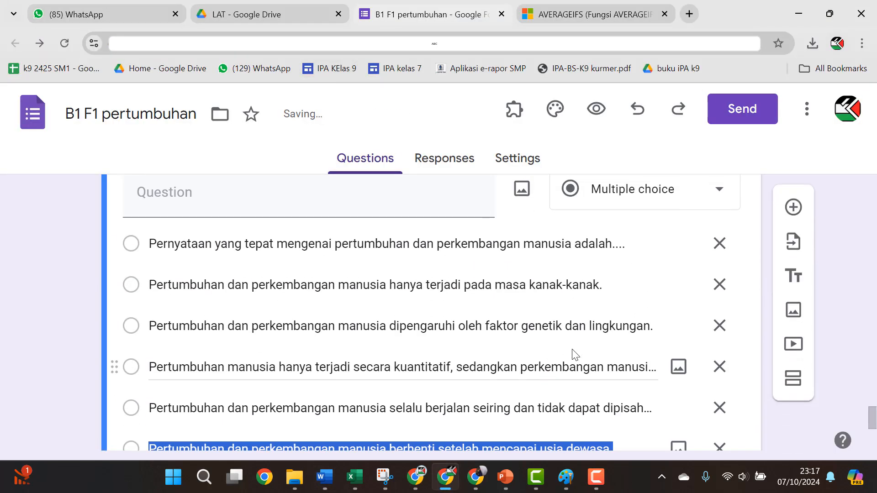
{"action": "left_click", "coordinate": [565, 242]}
{"action": "key", "text": "ctrl+c"}
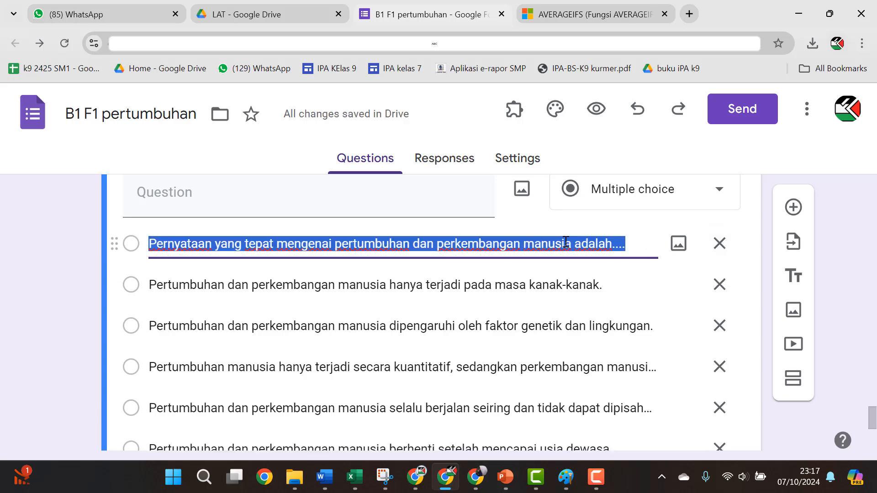
{"action": "key", "text": "BackSpace"}
{"action": "left_click", "coordinate": [721, 247]}
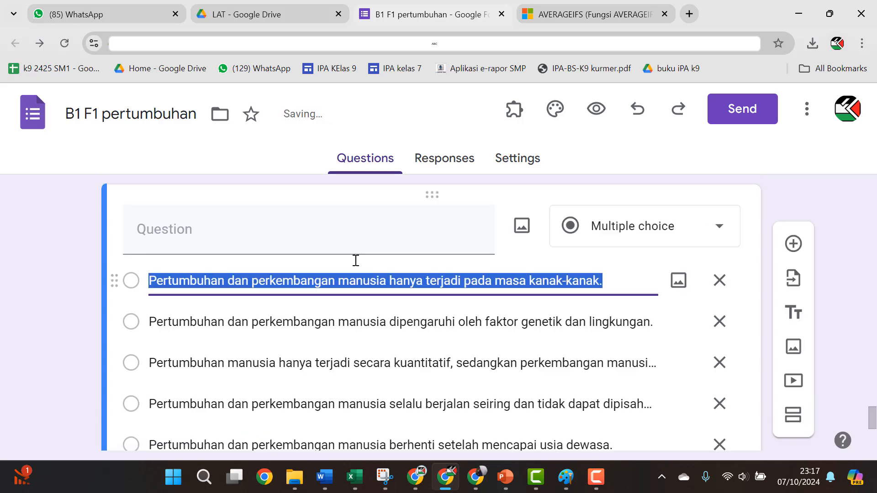
{"action": "left_click", "coordinate": [277, 323]}
{"action": "key", "text": "ctrl+v"}
{"action": "scroll", "coordinate": [288, 323], "scroll_direction": "down", "scroll_amount": 5}
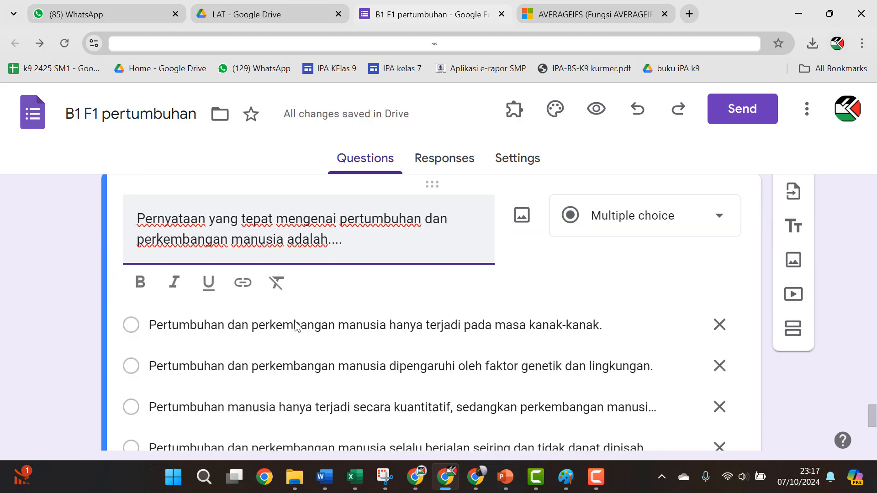
{"action": "scroll", "coordinate": [296, 323], "scroll_direction": "down", "scroll_amount": 20}
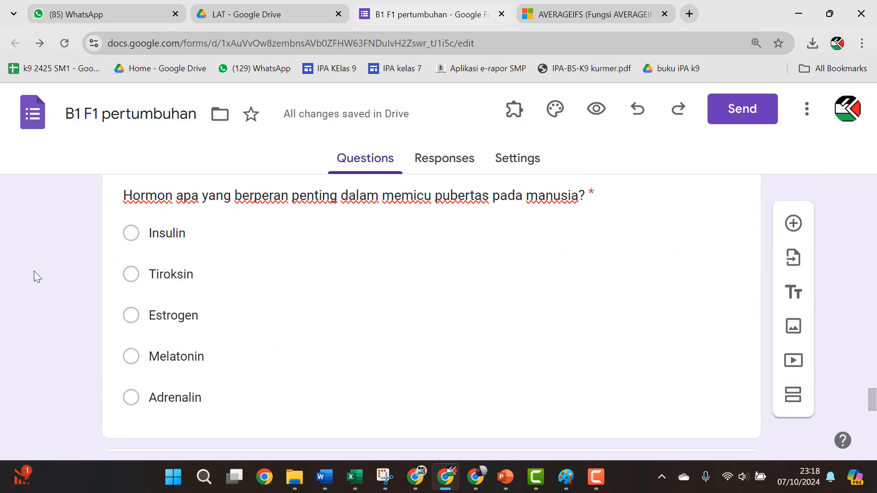
Step: Add a new section after the password-image question
{"action": "scroll", "coordinate": [345, 380], "scroll_direction": "down", "scroll_amount": 3}
{"action": "scroll", "coordinate": [307, 376], "scroll_direction": "up", "scroll_amount": 5}
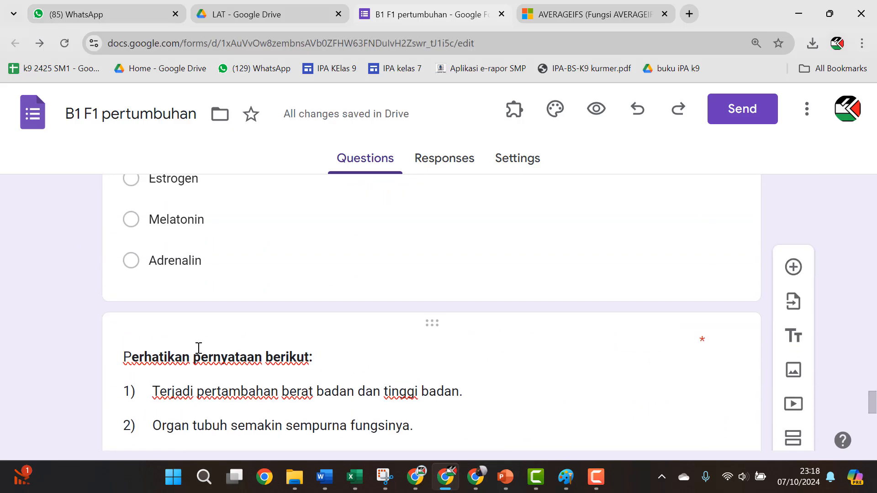
{"action": "scroll", "coordinate": [208, 355], "scroll_direction": "up", "scroll_amount": 5}
{"action": "scroll", "coordinate": [215, 359], "scroll_direction": "up", "scroll_amount": 3}
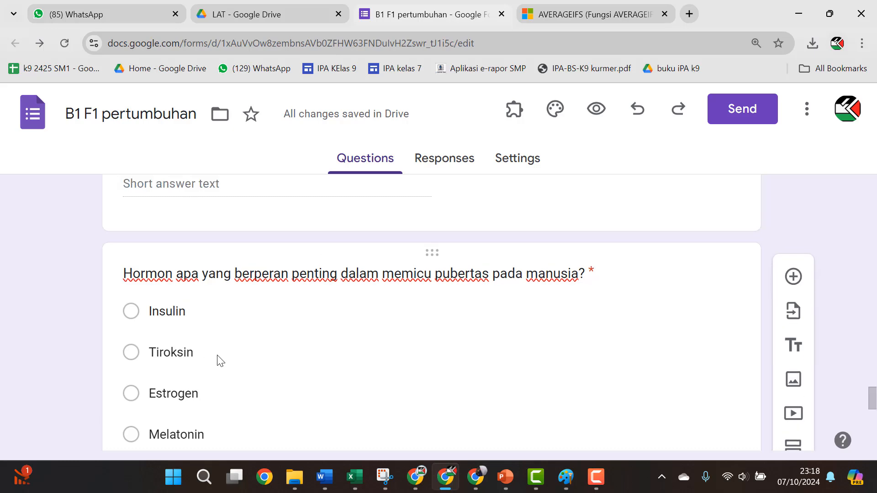
{"action": "left_click", "coordinate": [755, 313]}
{"action": "scroll", "coordinate": [633, 336], "scroll_direction": "down", "scroll_amount": 3}
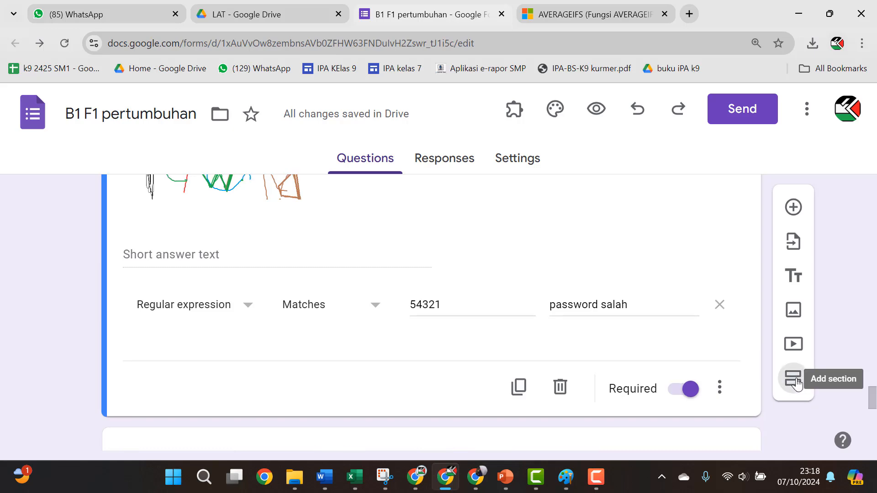
{"action": "left_click", "coordinate": [793, 378]}
Step: Open the form preview as a respondent would see it
{"action": "scroll", "coordinate": [199, 273], "scroll_direction": "up", "scroll_amount": 5}
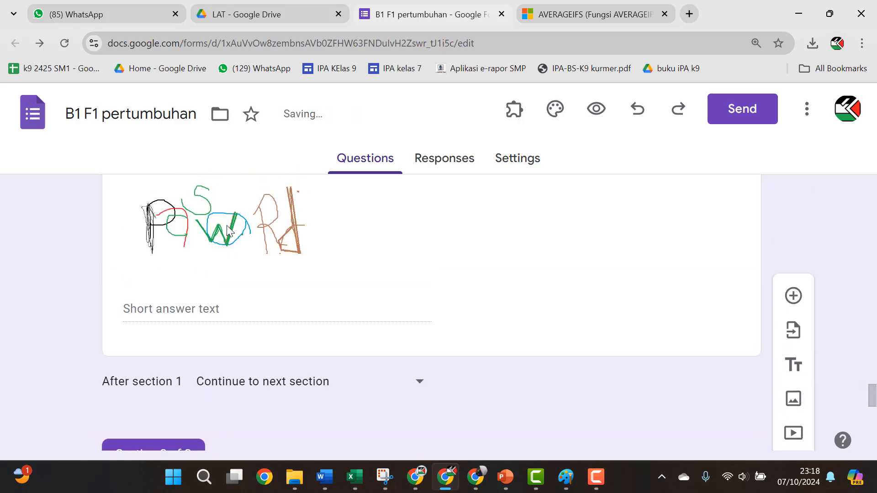
{"action": "scroll", "coordinate": [311, 311], "scroll_direction": "up", "scroll_amount": 2}
{"action": "scroll", "coordinate": [318, 313], "scroll_direction": "up", "scroll_amount": 10}
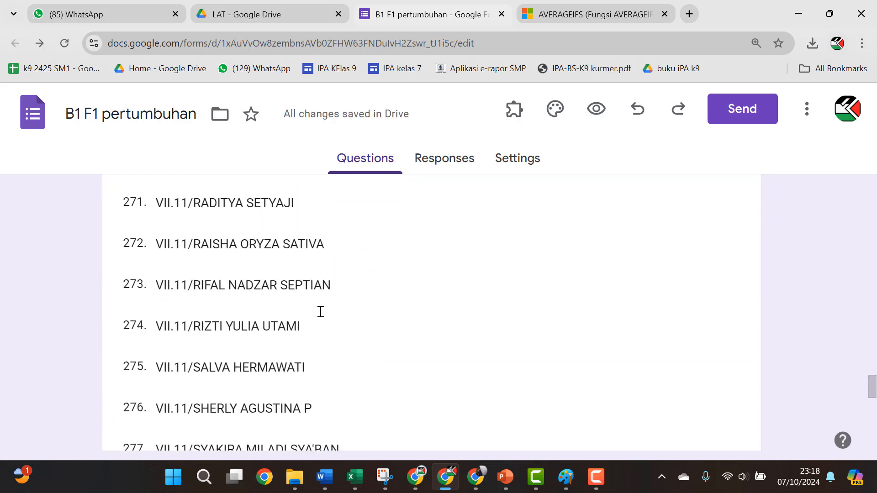
{"action": "scroll", "coordinate": [335, 320], "scroll_direction": "down", "scroll_amount": 11}
{"action": "scroll", "coordinate": [340, 315], "scroll_direction": "down", "scroll_amount": 15}
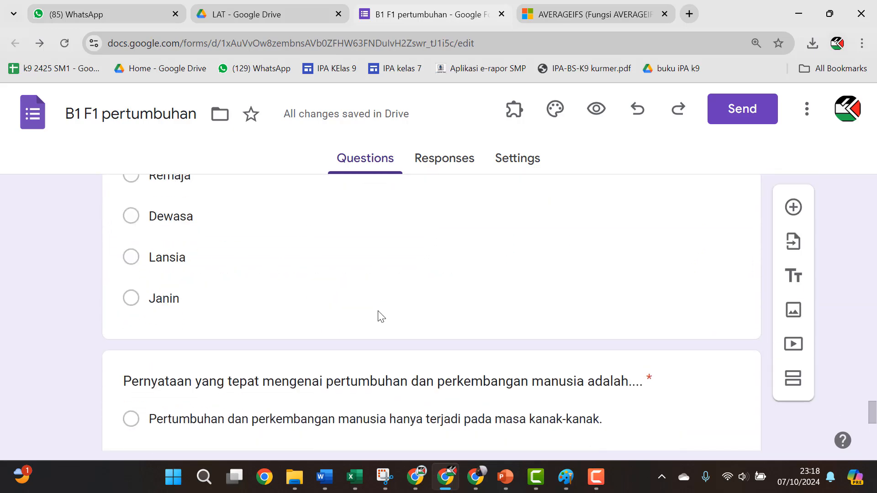
{"action": "left_click", "coordinate": [594, 117]}
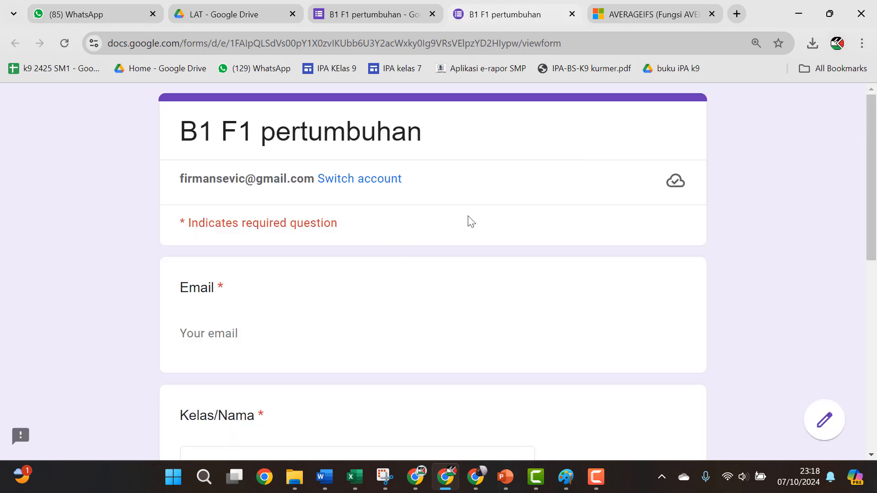
Step: In the preview, browse the student name dropdown and close it without choosing anyone
{"action": "scroll", "coordinate": [389, 222], "scroll_direction": "down", "scroll_amount": 7}
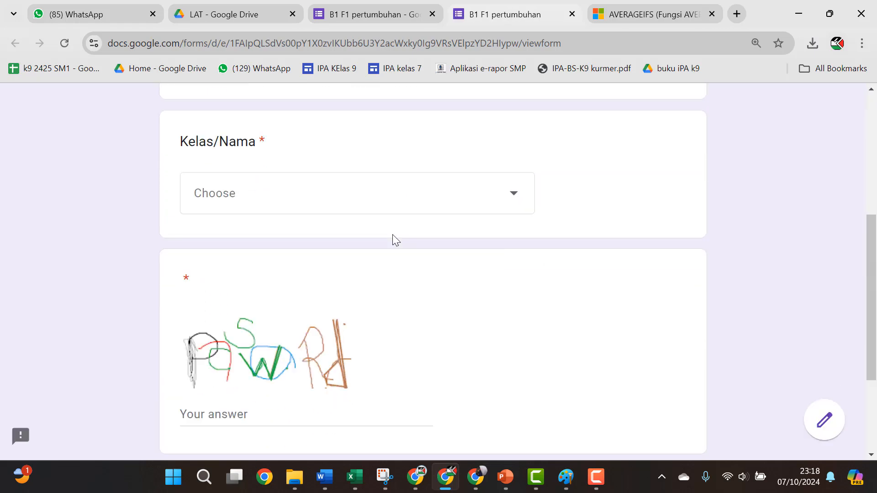
{"action": "scroll", "coordinate": [392, 236], "scroll_direction": "up", "scroll_amount": 2}
{"action": "left_click", "coordinate": [459, 201]}
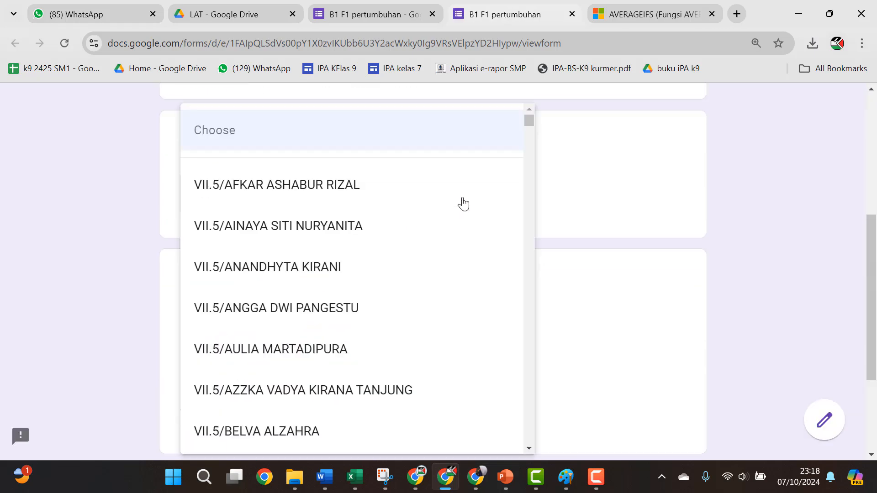
{"action": "scroll", "coordinate": [353, 262], "scroll_direction": "down", "scroll_amount": 5}
{"action": "scroll", "coordinate": [354, 263], "scroll_direction": "down", "scroll_amount": 20}
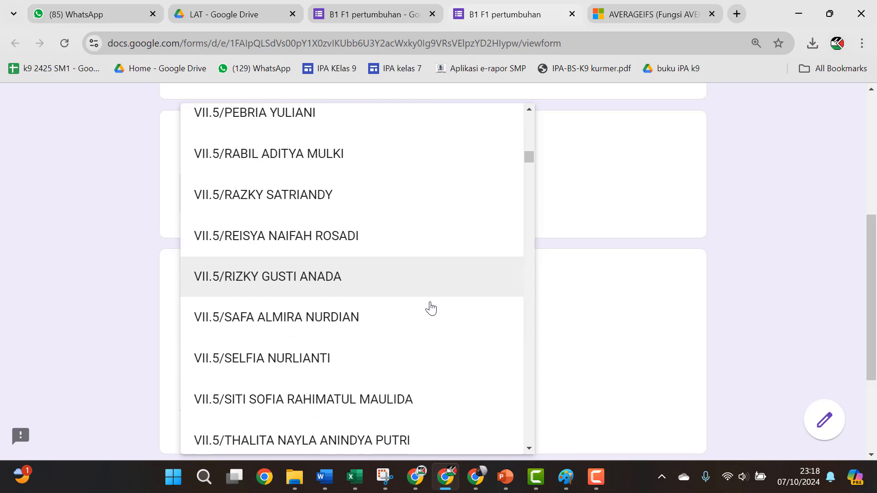
{"action": "scroll", "coordinate": [438, 316], "scroll_direction": "down", "scroll_amount": 20}
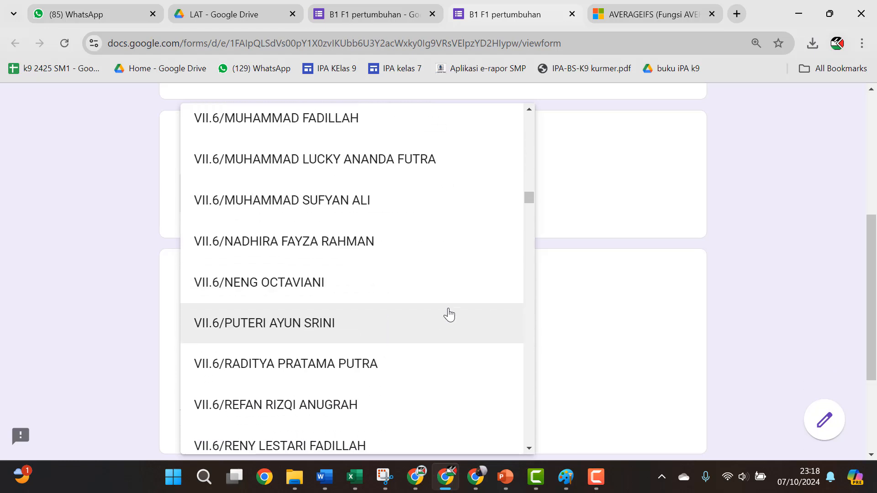
{"action": "scroll", "coordinate": [448, 314], "scroll_direction": "up", "scroll_amount": 9}
{"action": "scroll", "coordinate": [449, 314], "scroll_direction": "up", "scroll_amount": 4}
{"action": "left_click", "coordinate": [766, 187]}
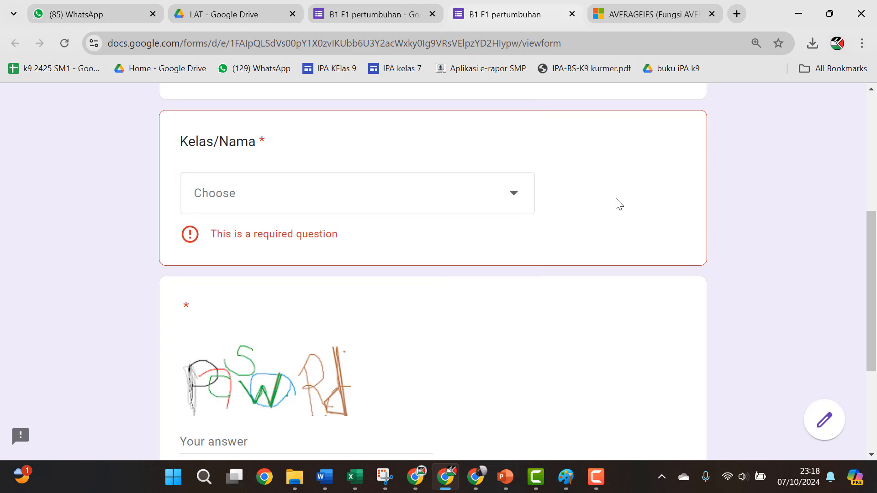
Step: Try the password and email fields, then view the editor's Responses tab with 0 responses
{"action": "scroll", "coordinate": [621, 206], "scroll_direction": "down", "scroll_amount": 4}
{"action": "left_click", "coordinate": [345, 261]}
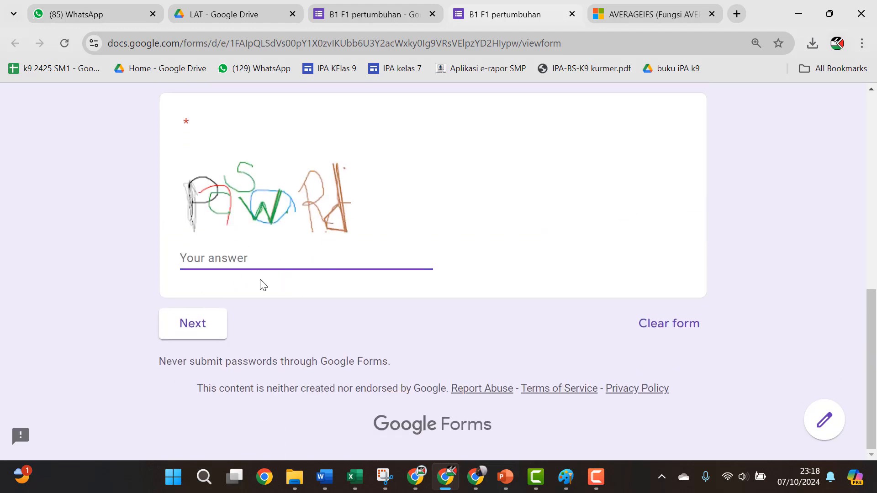
{"action": "scroll", "coordinate": [554, 245], "scroll_direction": "up", "scroll_amount": 9}
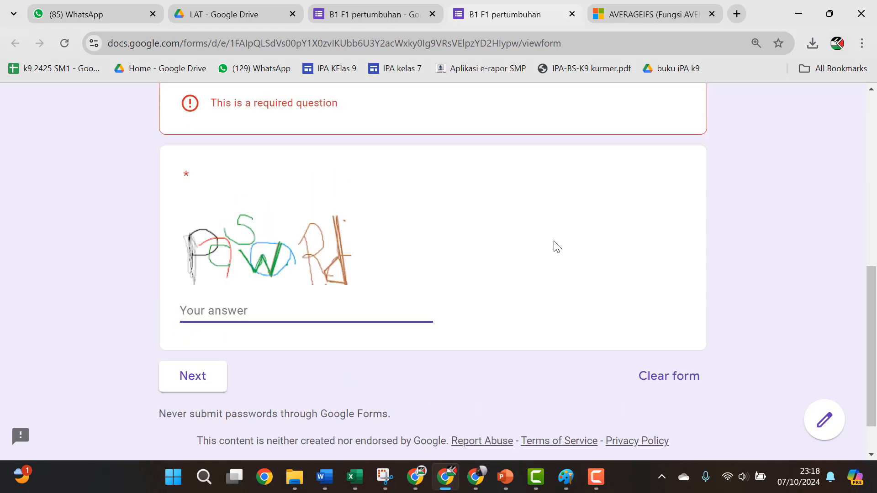
{"action": "left_click", "coordinate": [226, 332]}
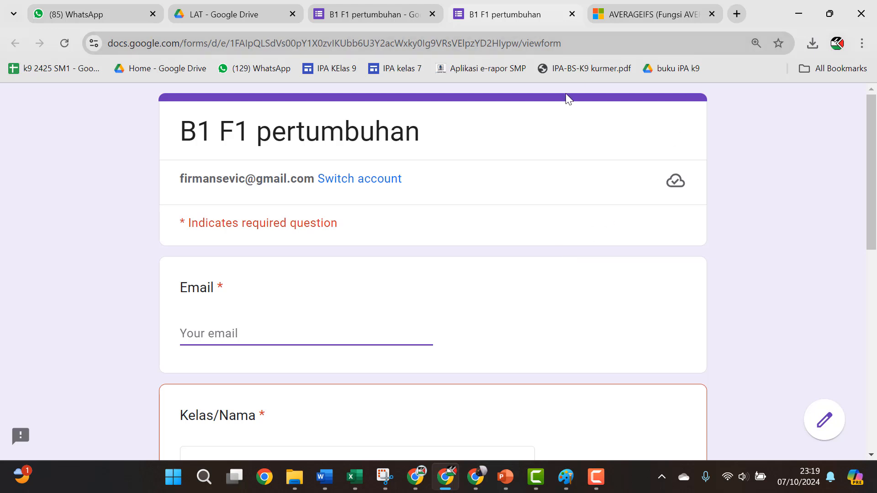
{"action": "scroll", "coordinate": [533, 297], "scroll_direction": "down", "scroll_amount": 7}
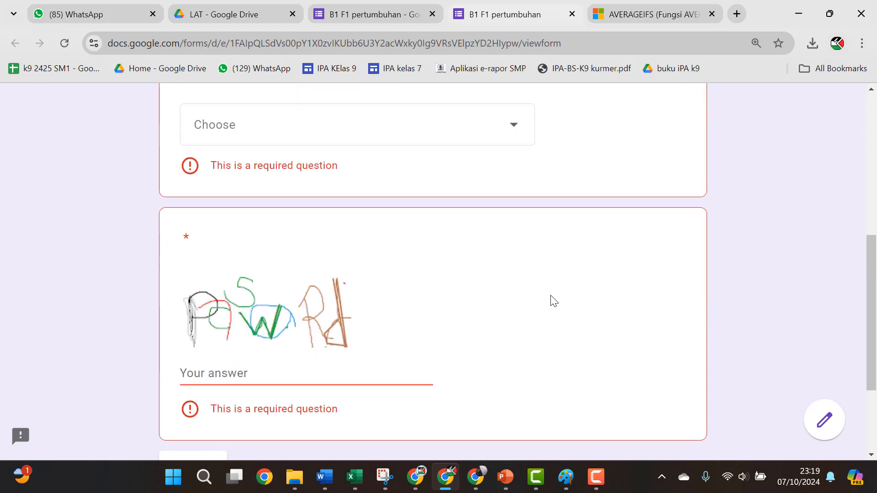
{"action": "scroll", "coordinate": [551, 297], "scroll_direction": "down", "scroll_amount": 3}
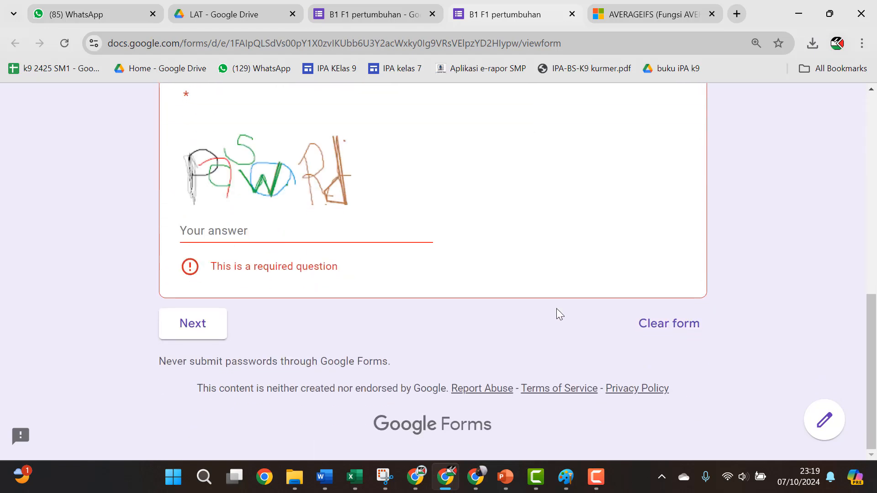
{"action": "scroll", "coordinate": [557, 308], "scroll_direction": "up", "scroll_amount": 7}
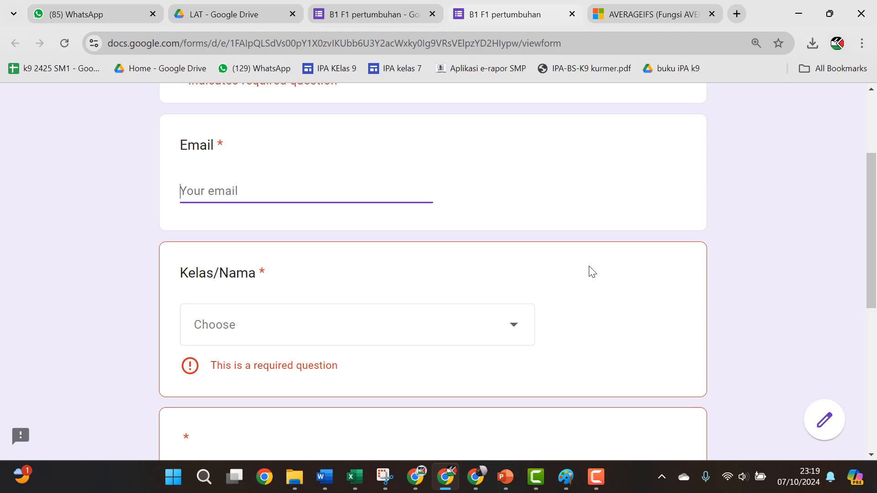
{"action": "left_click", "coordinate": [366, 18]}
{"action": "left_click", "coordinate": [466, 158]}
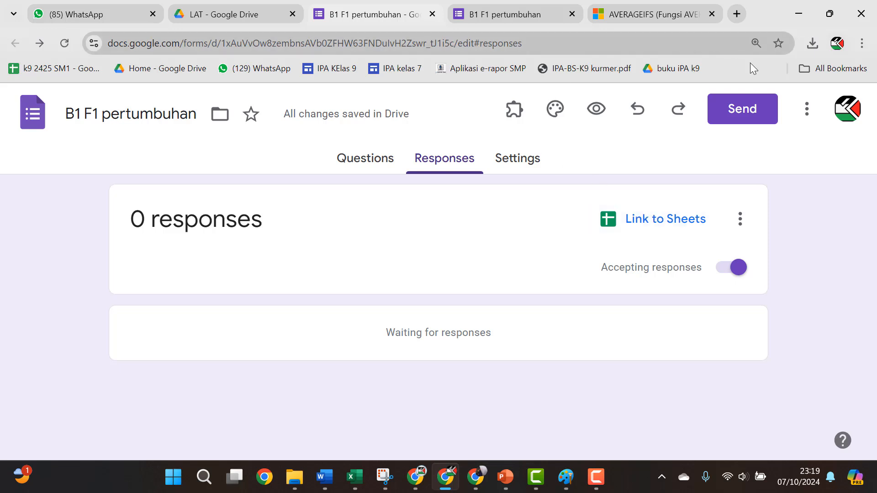
Step: In a fresh preview, enter the respondent's email address, choose the first student, and type the password
{"action": "left_click", "coordinate": [596, 108]}
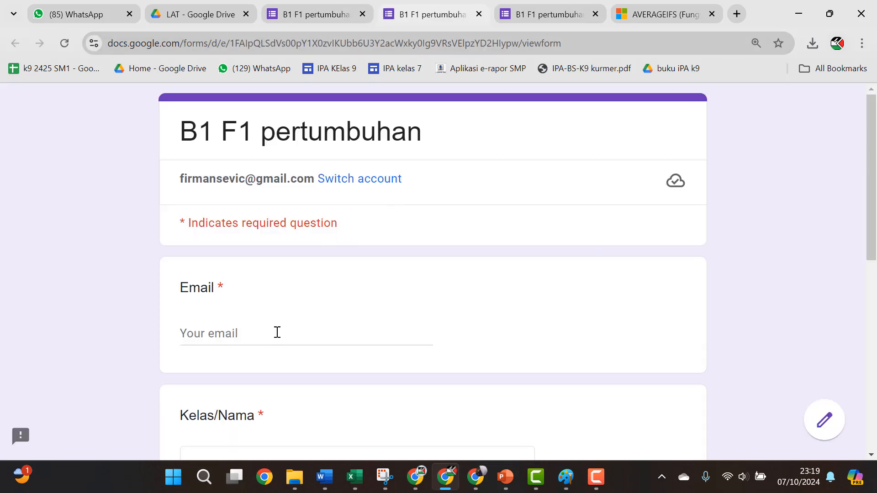
{"action": "left_click", "coordinate": [295, 329]}
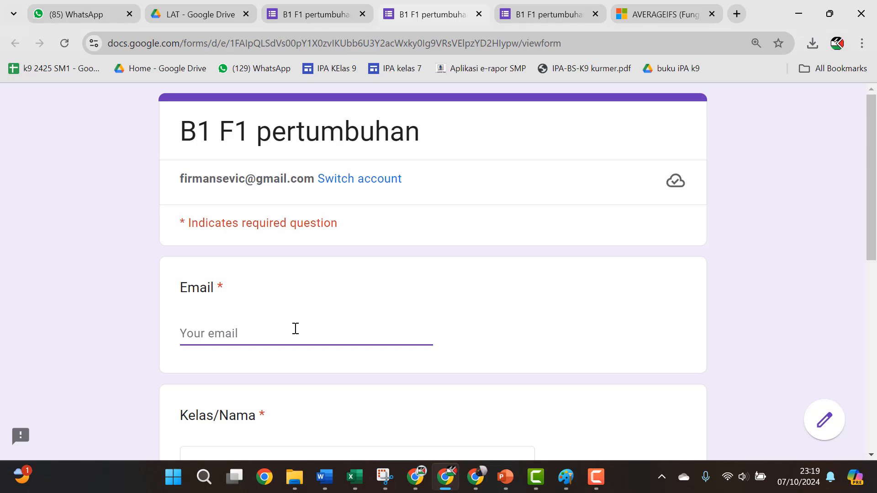
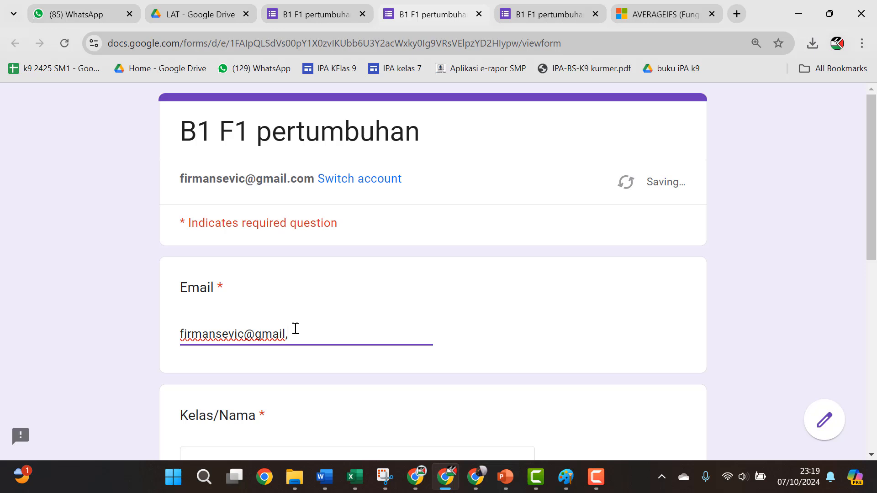
{"action": "scroll", "coordinate": [481, 283], "scroll_direction": "down", "scroll_amount": 3}
{"action": "left_click", "coordinate": [451, 335]}
{"action": "left_click", "coordinate": [372, 186]}
{"action": "scroll", "coordinate": [518, 264], "scroll_direction": "down", "scroll_amount": 4}
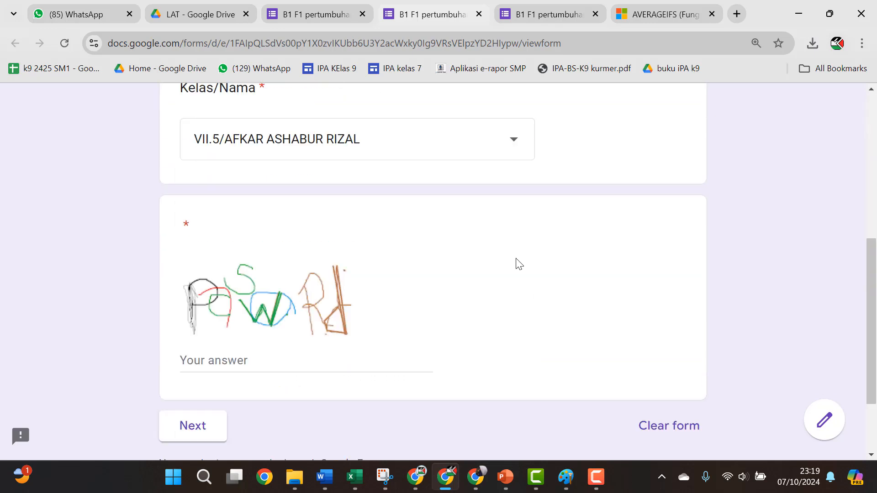
{"action": "left_click", "coordinate": [306, 350]}
{"action": "type", "text": "54321"}
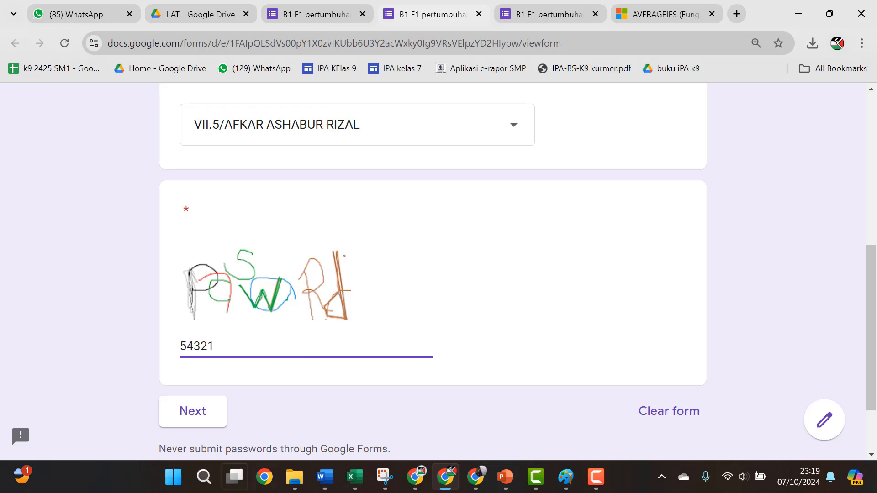
Step: Answer Estrogen, Remaja, the genetic-and-environmental factors option and Suara membesar, then submit the quiz
{"action": "left_click", "coordinate": [205, 411]}
{"action": "left_click", "coordinate": [246, 404]}
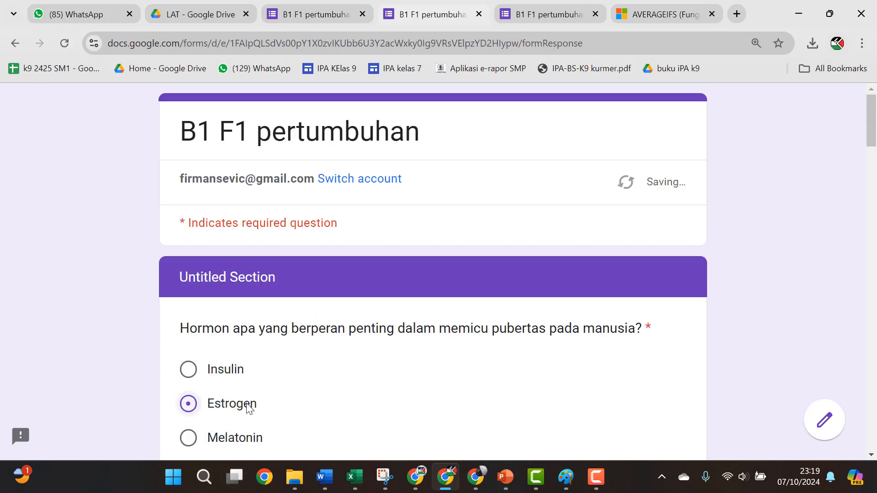
{"action": "scroll", "coordinate": [228, 421], "scroll_direction": "down", "scroll_amount": 3}
{"action": "scroll", "coordinate": [217, 411], "scroll_direction": "down", "scroll_amount": 7}
{"action": "left_click", "coordinate": [187, 338]}
{"action": "scroll", "coordinate": [256, 361], "scroll_direction": "down", "scroll_amount": 6}
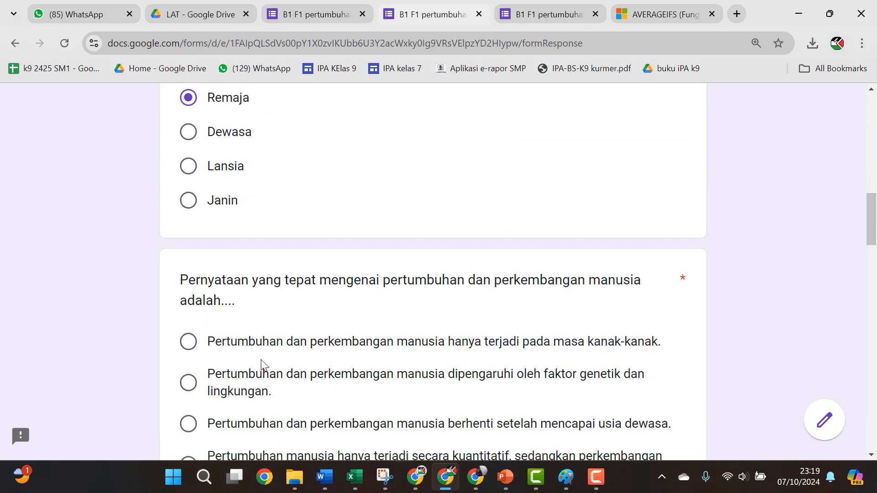
{"action": "left_click", "coordinate": [232, 354]}
{"action": "scroll", "coordinate": [232, 354], "scroll_direction": "down", "scroll_amount": 5}
{"action": "left_click", "coordinate": [224, 357]}
{"action": "scroll", "coordinate": [224, 356], "scroll_direction": "down", "scroll_amount": 10}
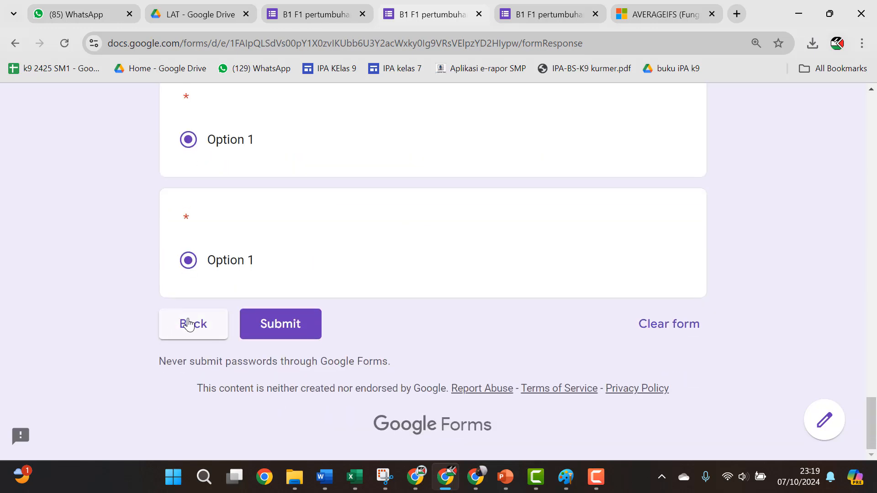
{"action": "left_click", "coordinate": [289, 333]}
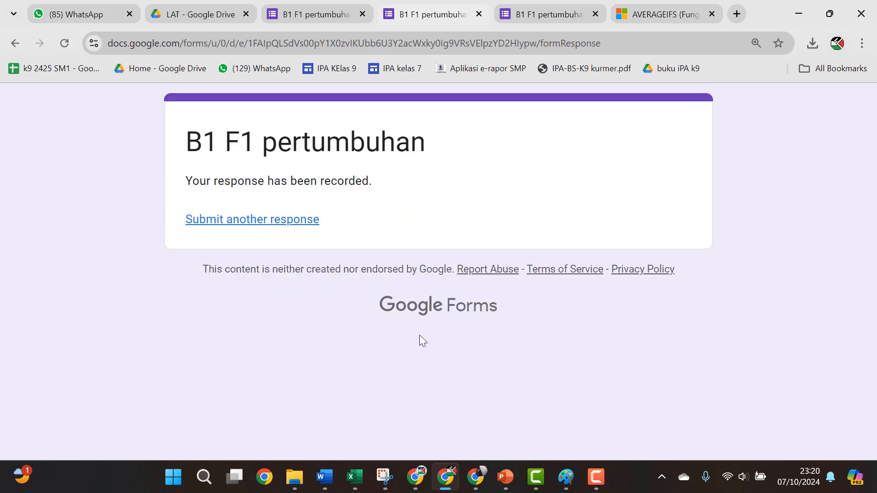
Step: Link the quiz responses to the existing 'k7 sm 1 20242025' spreadsheet instead of a new one
{"action": "left_click", "coordinate": [336, 21]}
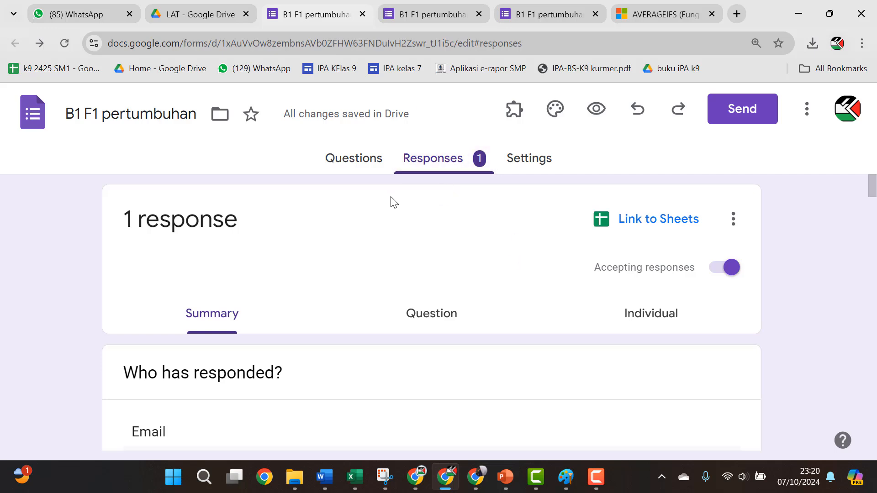
{"action": "left_click", "coordinate": [662, 222]}
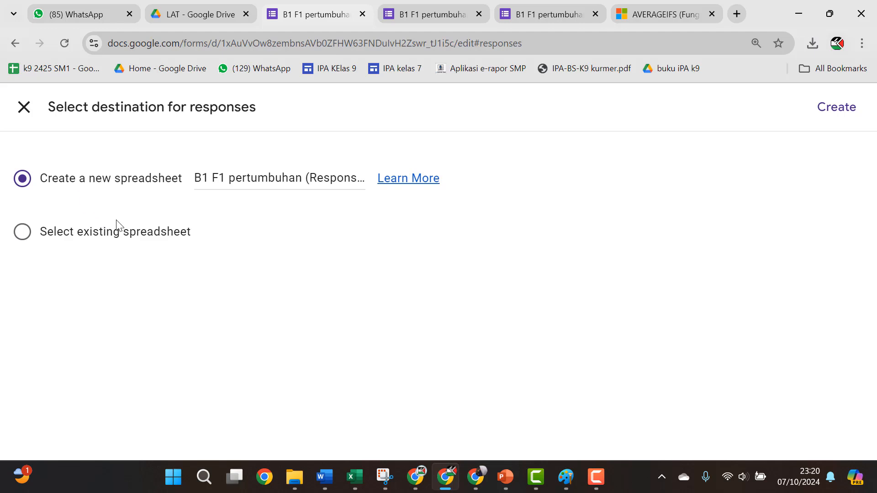
{"action": "left_click", "coordinate": [22, 231]}
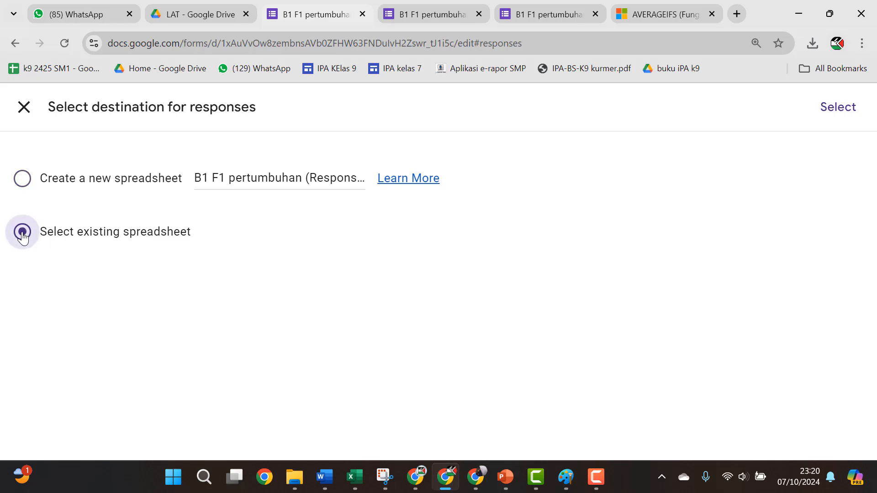
{"action": "left_click", "coordinate": [850, 108]}
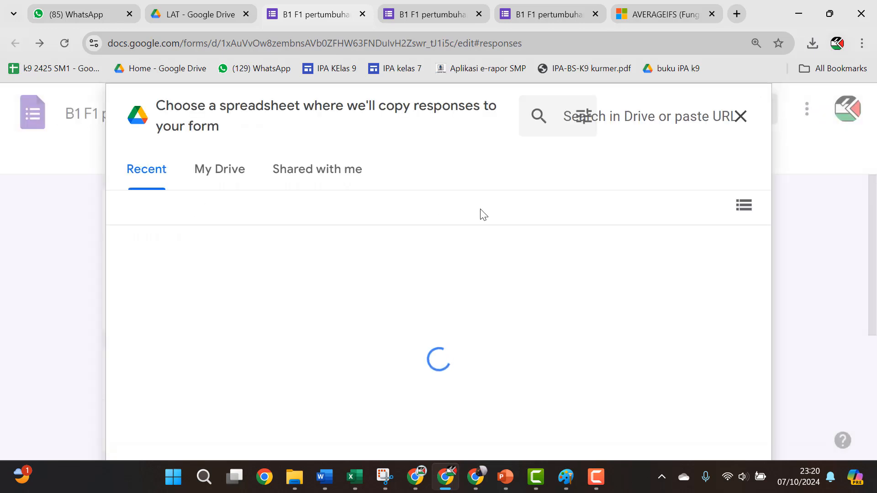
{"action": "scroll", "coordinate": [227, 309], "scroll_direction": "down", "scroll_amount": 3}
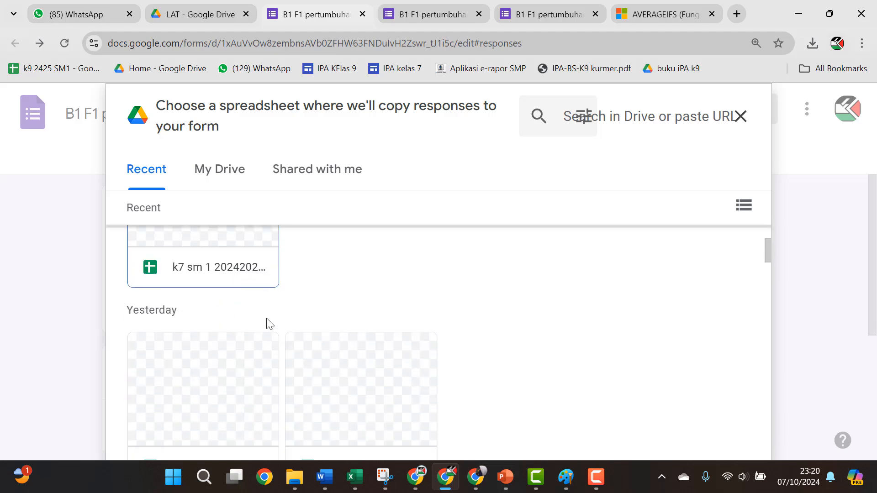
{"action": "scroll", "coordinate": [260, 322], "scroll_direction": "up", "scroll_amount": 2}
{"action": "left_click", "coordinate": [235, 285]}
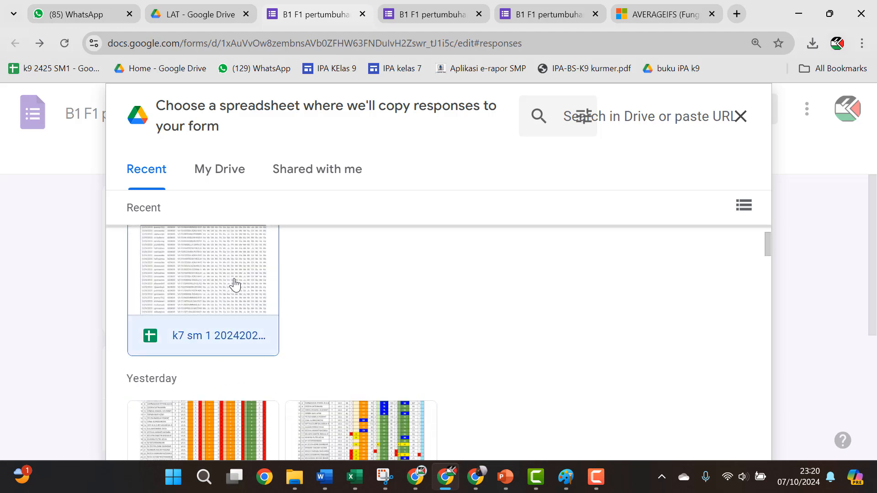
{"action": "scroll", "coordinate": [765, 350], "scroll_direction": "down", "scroll_amount": 3}
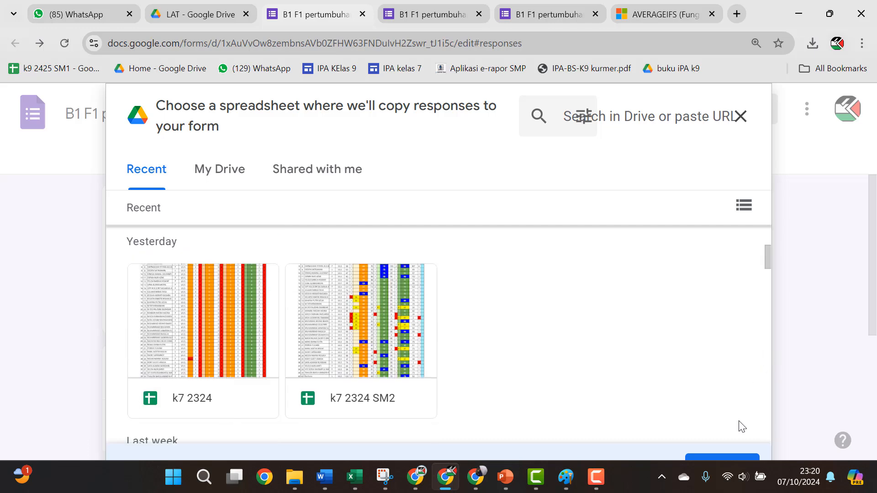
{"action": "left_click", "coordinate": [736, 457]}
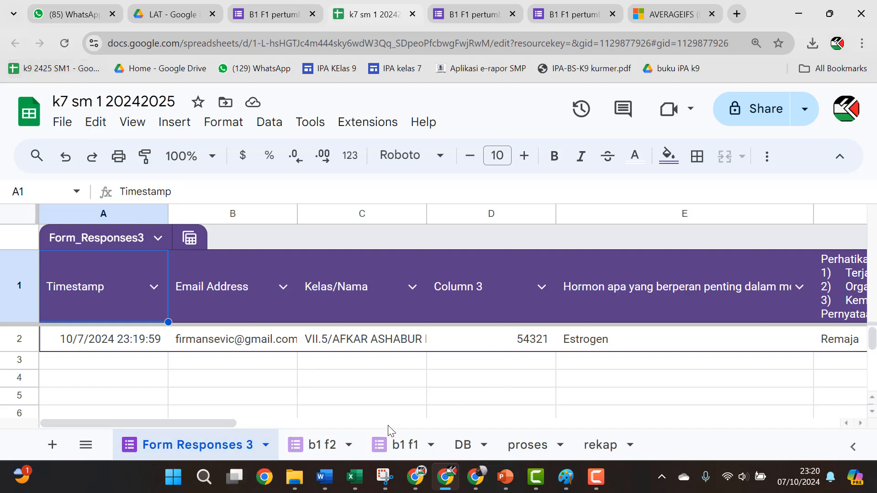
Step: Check the test entry on the Form Responses 3 sheet, then switch to the b1 f2 sheet
{"action": "scroll", "coordinate": [456, 402], "scroll_direction": "down", "scroll_amount": 3}
{"action": "scroll", "coordinate": [582, 398], "scroll_direction": "down", "scroll_amount": 3}
{"action": "scroll", "coordinate": [548, 402], "scroll_direction": "up", "scroll_amount": 5}
{"action": "left_click", "coordinate": [312, 443]}
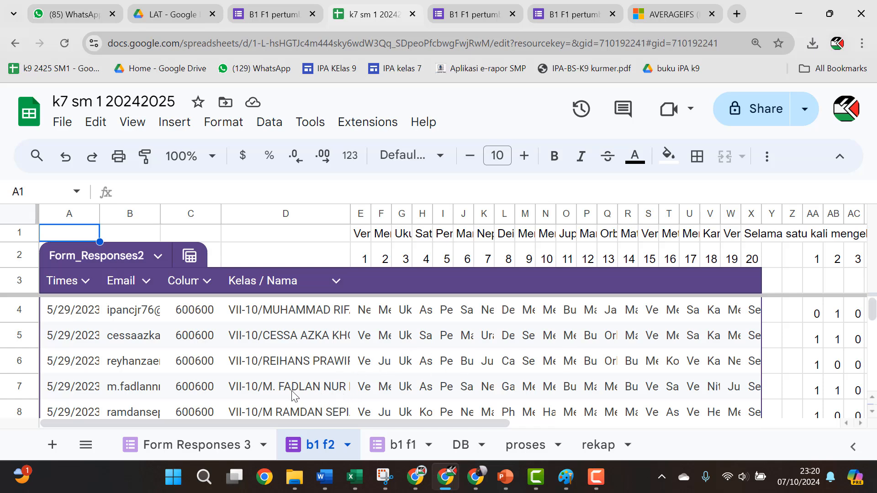
Step: Inspect the E1 header and scroll across the b1 f2 answer and 0/1 scoring columns
{"action": "left_click", "coordinate": [364, 234]}
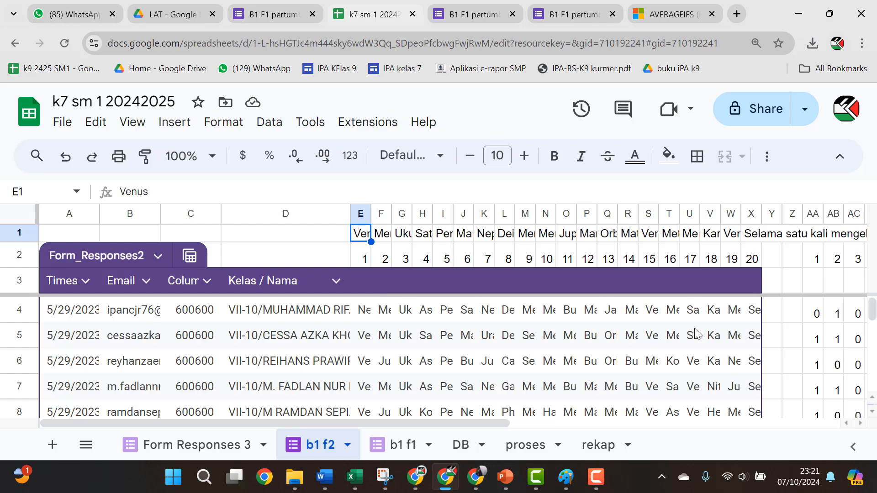
{"action": "left_click_drag", "start_coordinate": [476, 424], "coordinate": [629, 410]}
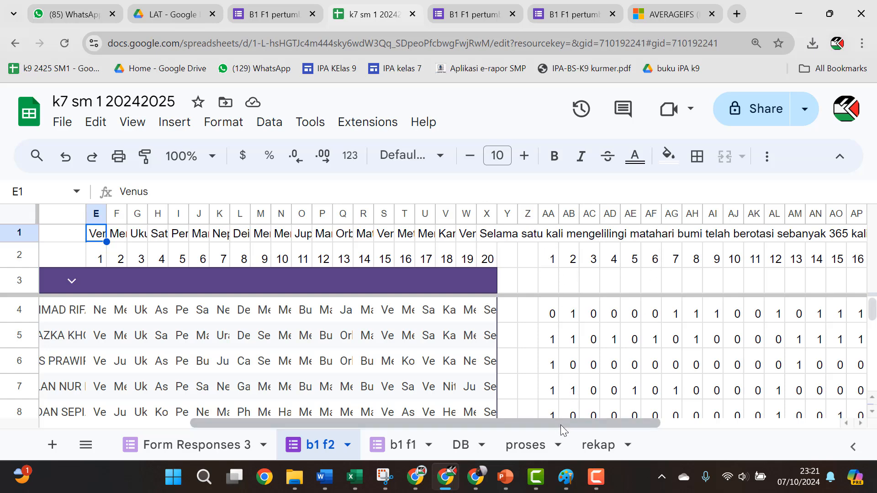
{"action": "left_click_drag", "start_coordinate": [561, 424], "coordinate": [476, 427]}
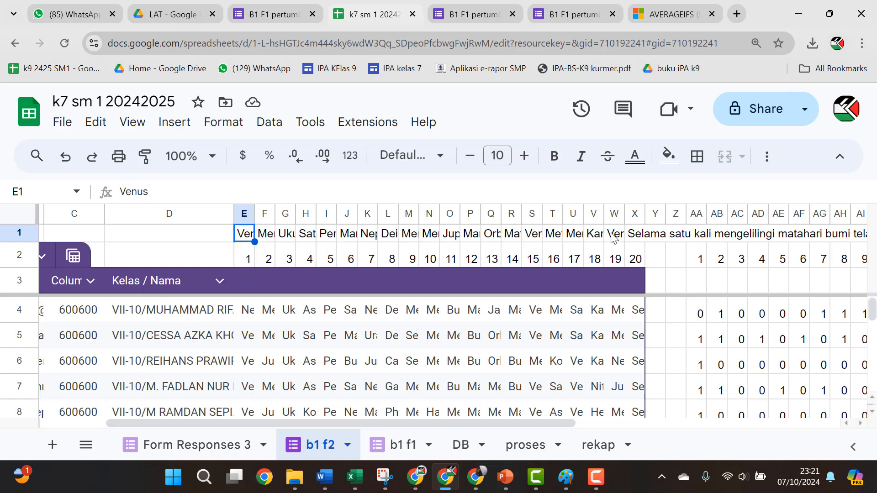
{"action": "scroll", "coordinate": [233, 370], "scroll_direction": "down", "scroll_amount": 3}
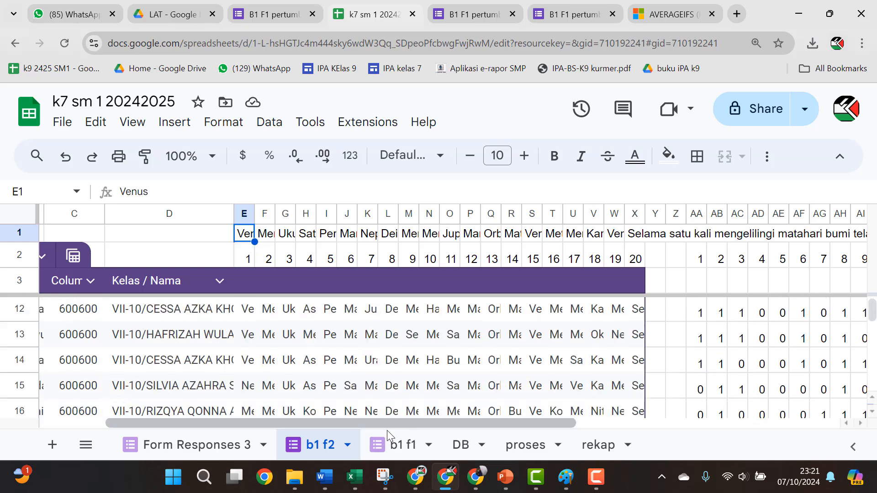
{"action": "left_click_drag", "start_coordinate": [387, 425], "coordinate": [301, 424]}
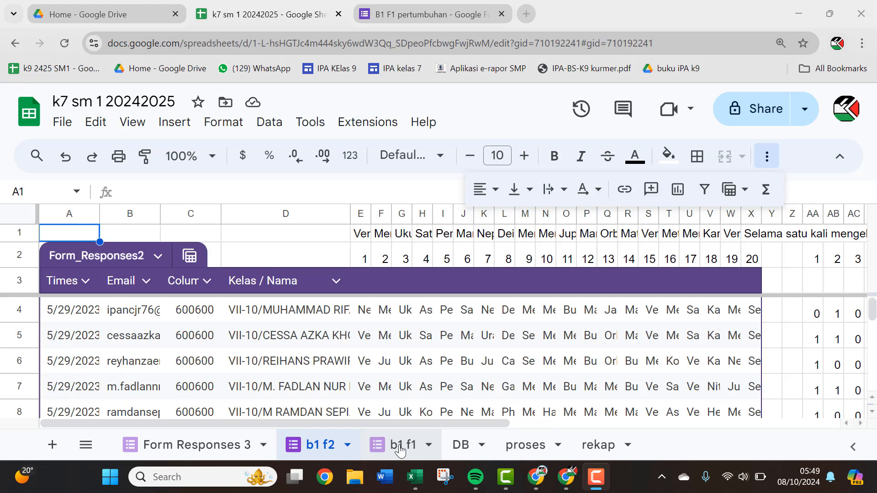
Step: Step through the b1 f1, Form Responses 3, DB and proses sheets to the rekap sheet
{"action": "left_click", "coordinate": [401, 450]}
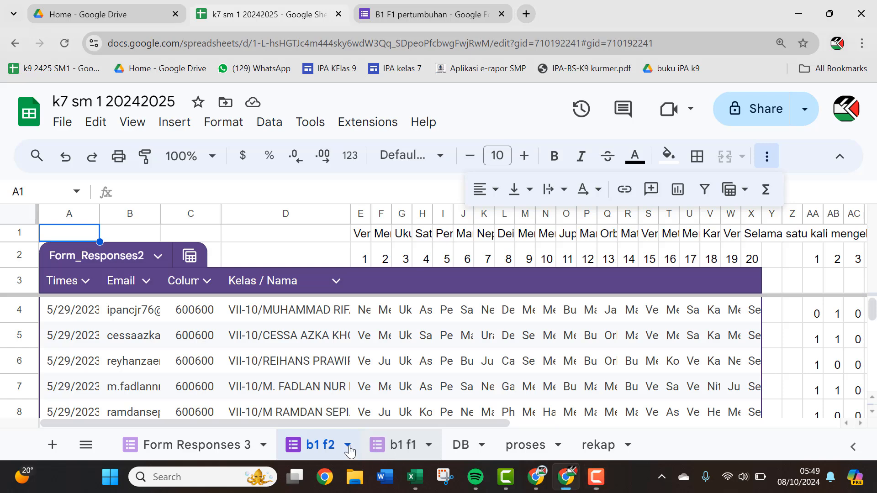
{"action": "left_click", "coordinate": [220, 446]}
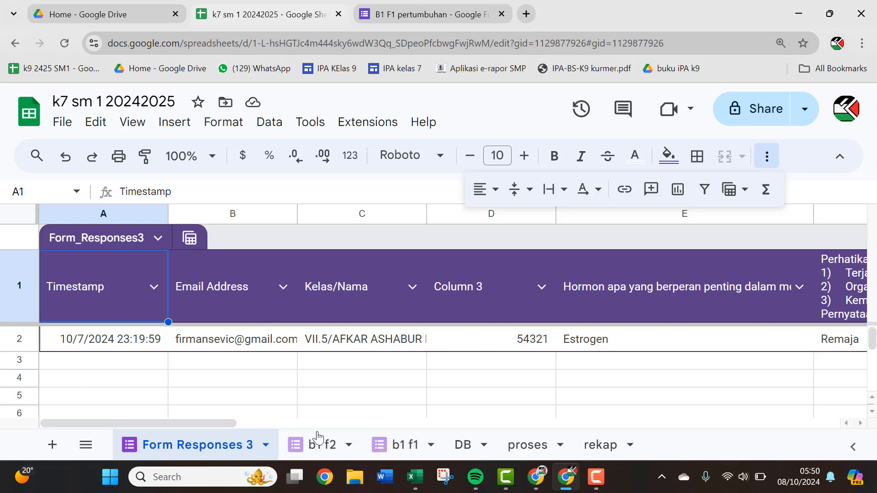
{"action": "left_click", "coordinate": [459, 446]}
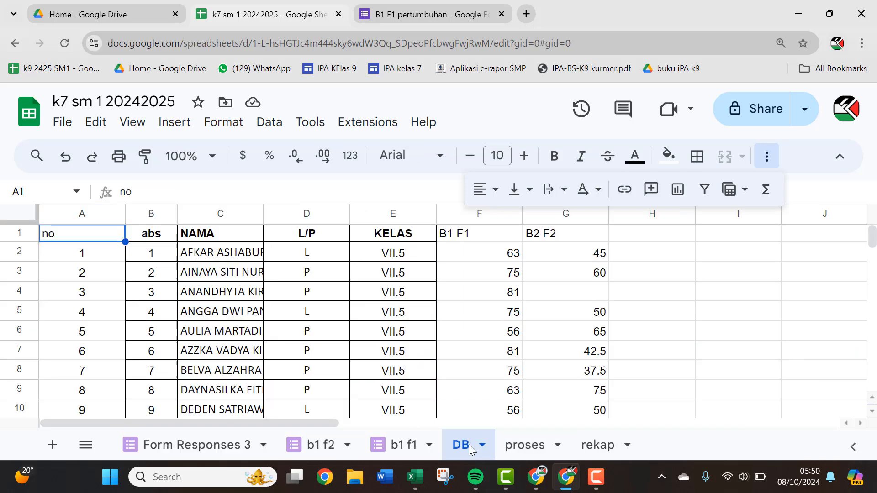
{"action": "left_click", "coordinate": [523, 445]}
{"action": "left_click", "coordinate": [592, 447]}
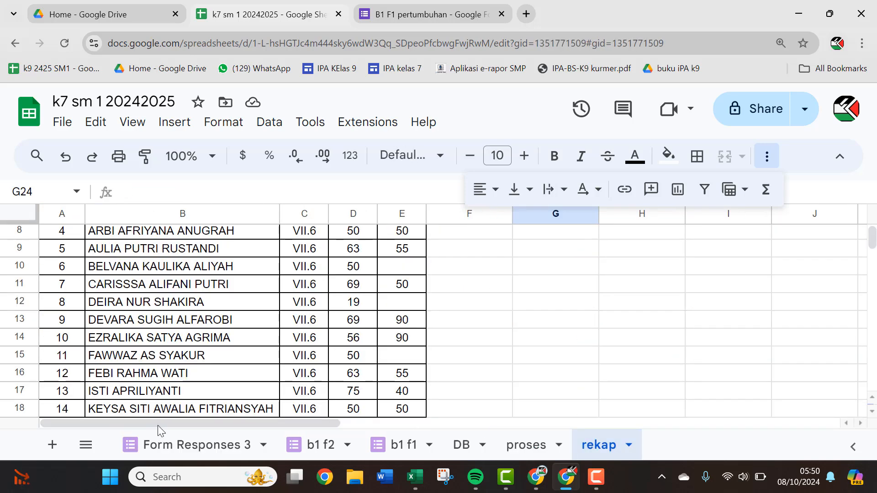
{"action": "scroll", "coordinate": [175, 363], "scroll_direction": "up", "scroll_amount": 3}
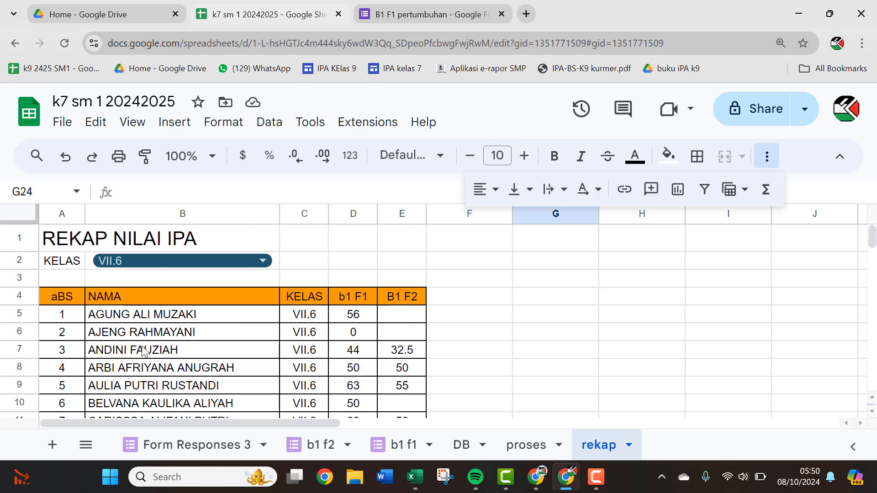
Step: Set the KELAS dropdown in B2 to VII.5, then VII.9, and review the grade recap
{"action": "left_click", "coordinate": [262, 261]}
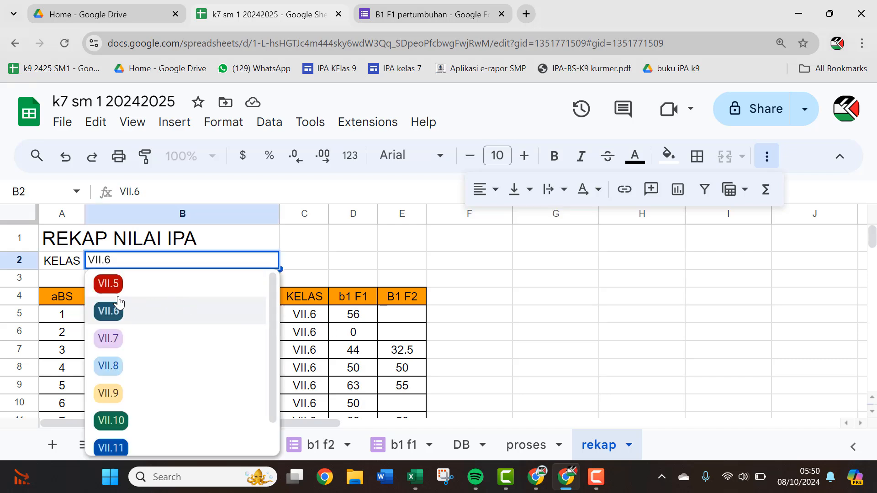
{"action": "left_click", "coordinate": [110, 284]}
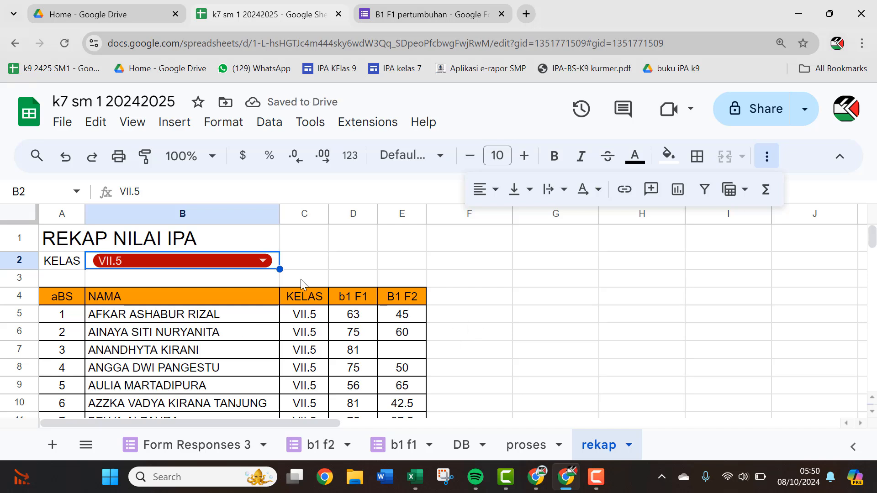
{"action": "left_click", "coordinate": [243, 264]}
{"action": "left_click", "coordinate": [130, 393]}
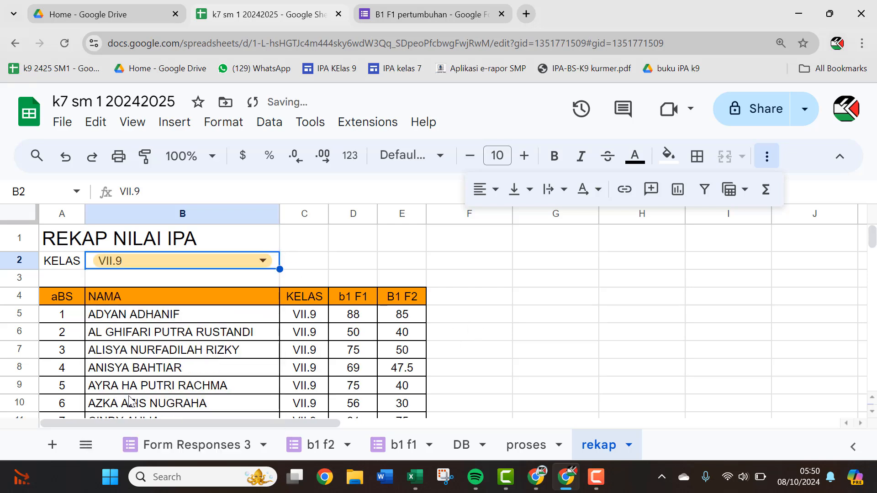
{"action": "scroll", "coordinate": [298, 353], "scroll_direction": "down", "scroll_amount": 4}
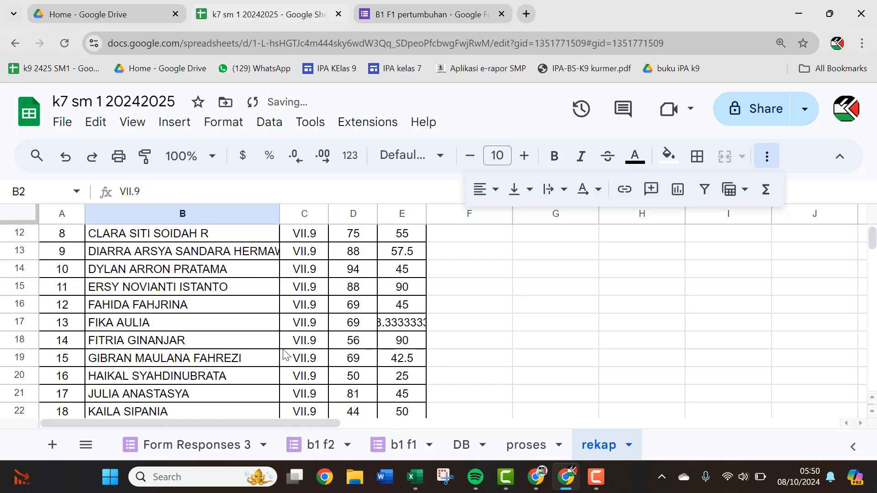
{"action": "scroll", "coordinate": [284, 354], "scroll_direction": "up", "scroll_amount": 4}
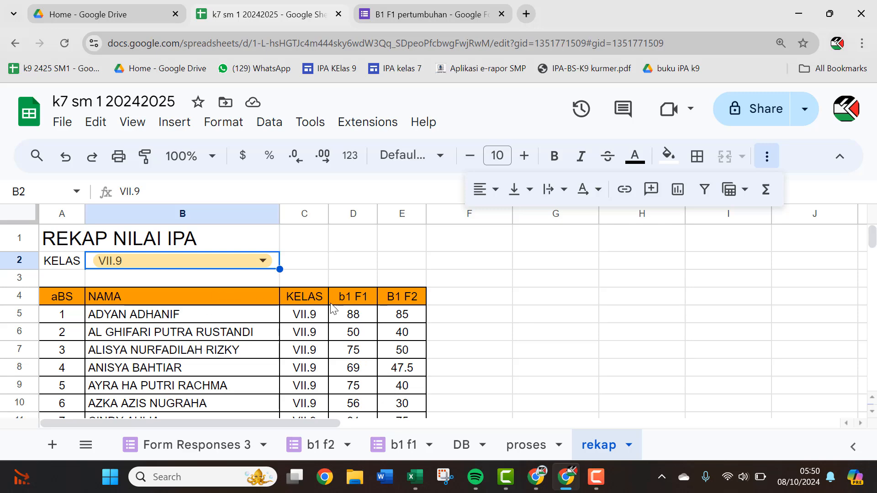
{"action": "scroll", "coordinate": [367, 326], "scroll_direction": "down", "scroll_amount": 3}
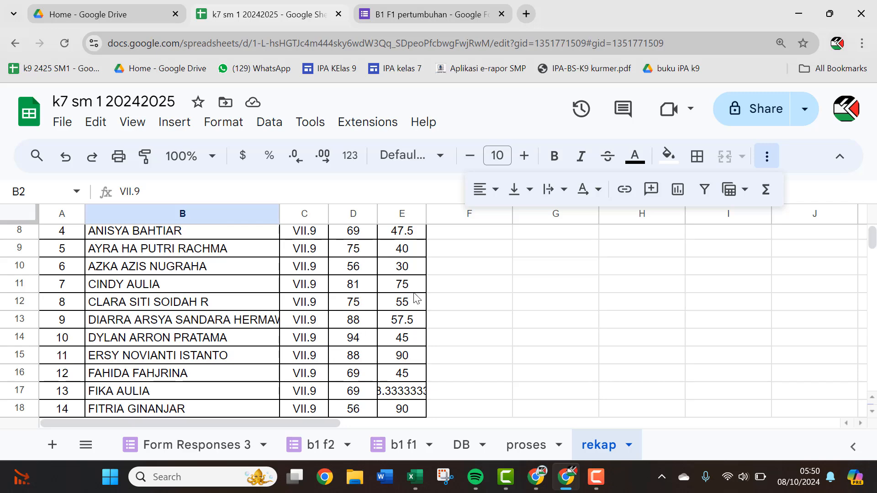
{"action": "scroll", "coordinate": [386, 380], "scroll_direction": "down", "scroll_amount": 2}
{"action": "scroll", "coordinate": [412, 379], "scroll_direction": "up", "scroll_amount": 2}
{"action": "scroll", "coordinate": [356, 352], "scroll_direction": "up", "scroll_amount": 3}
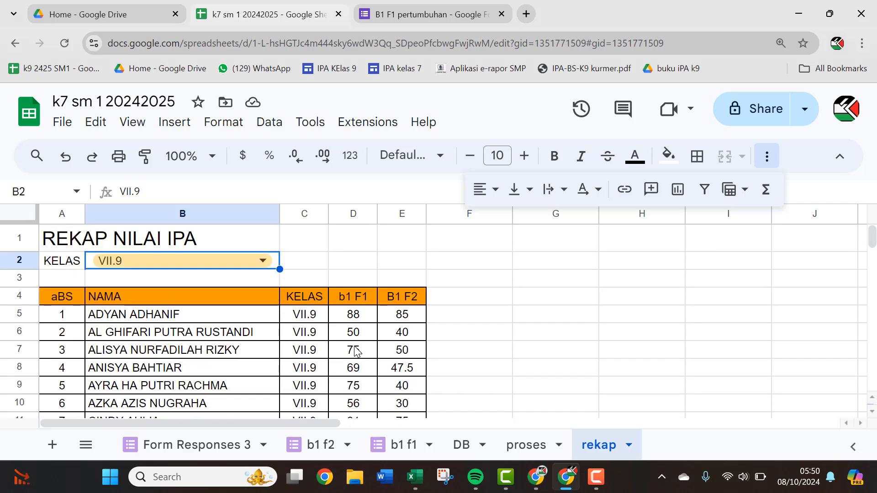